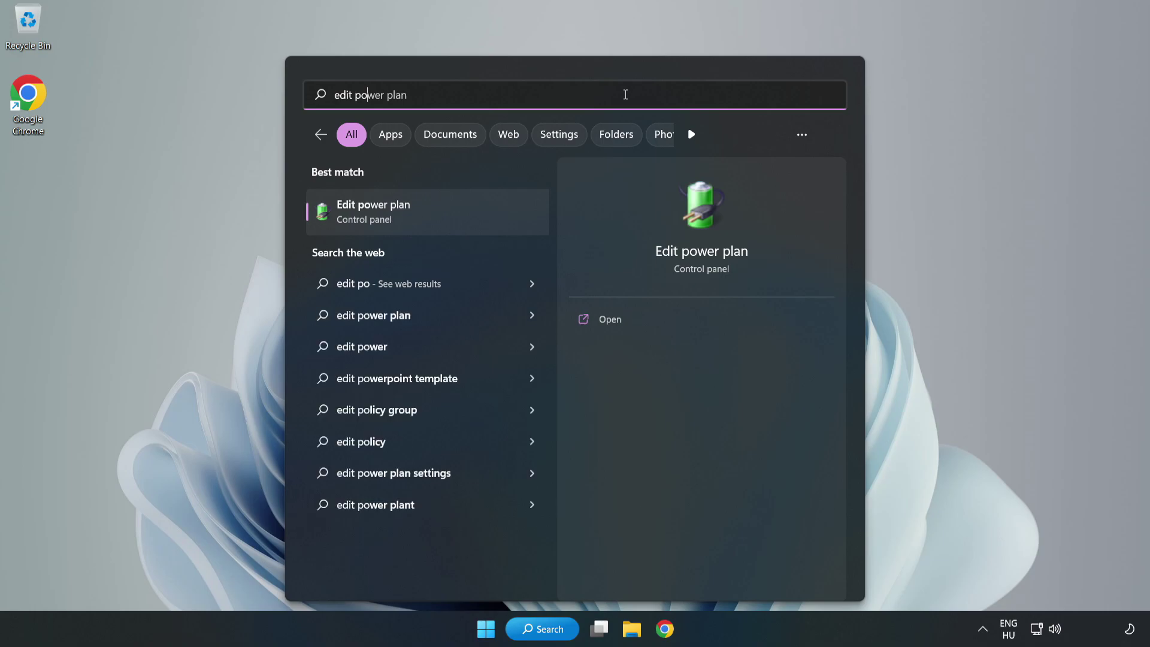
# Find the Edit power plan settings and switch the active power plan to High performance in Power Options.
pyautogui.write('wer plan')
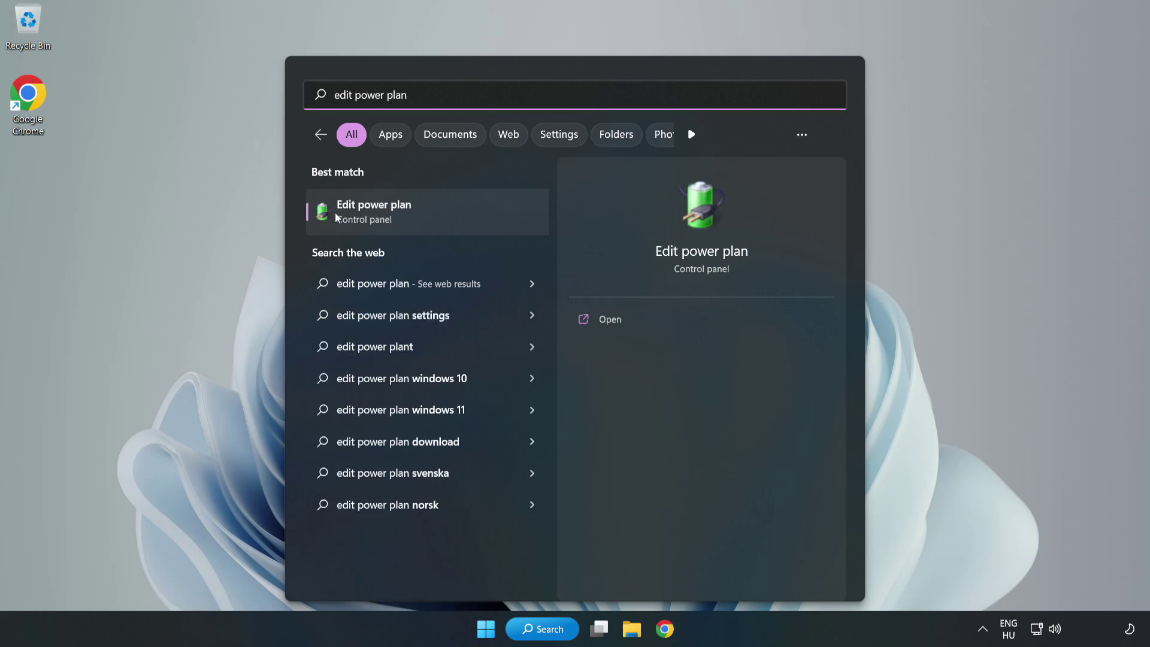
pyautogui.click(435, 213)
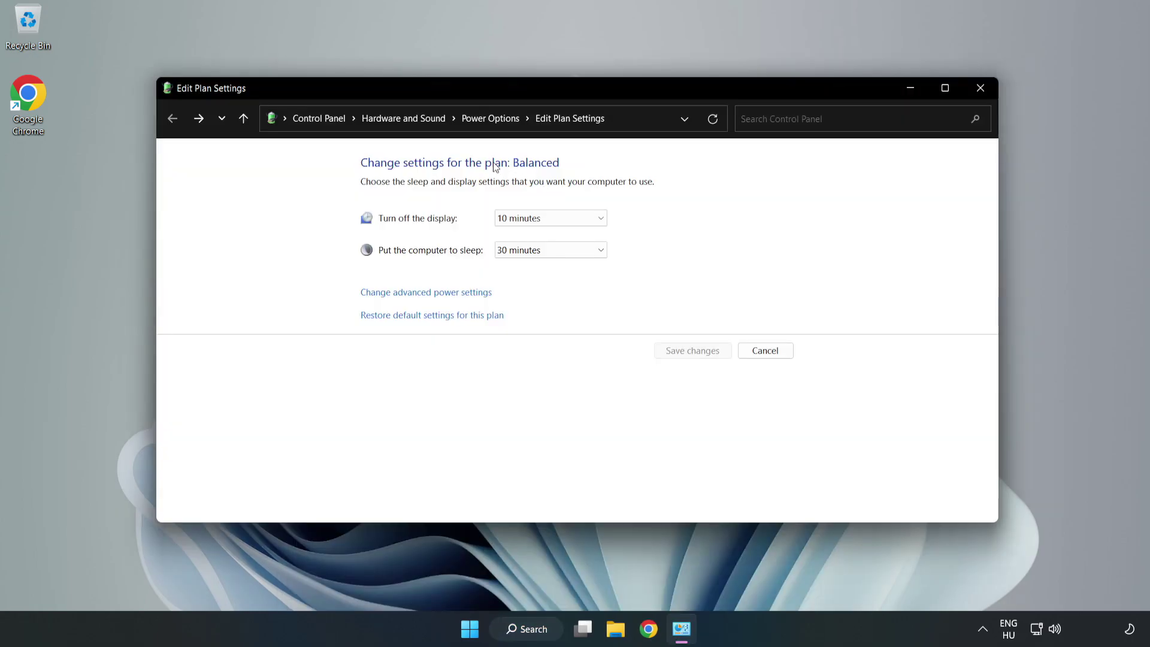
pyautogui.click(487, 120)
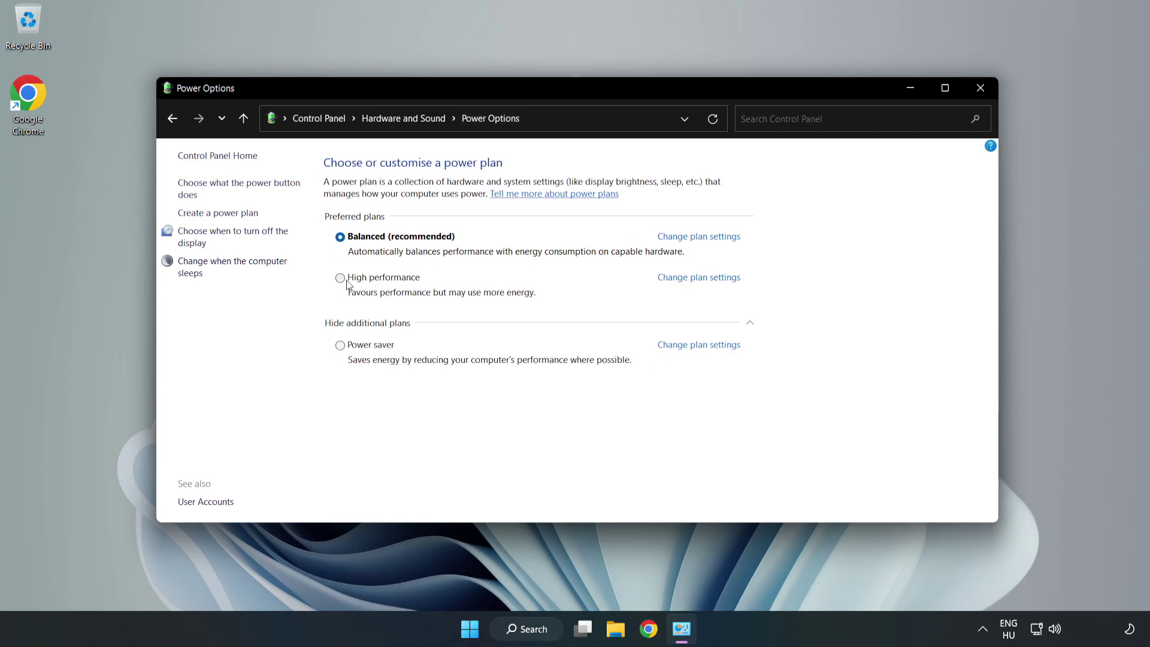
pyautogui.click(378, 282)
pyautogui.click(980, 88)
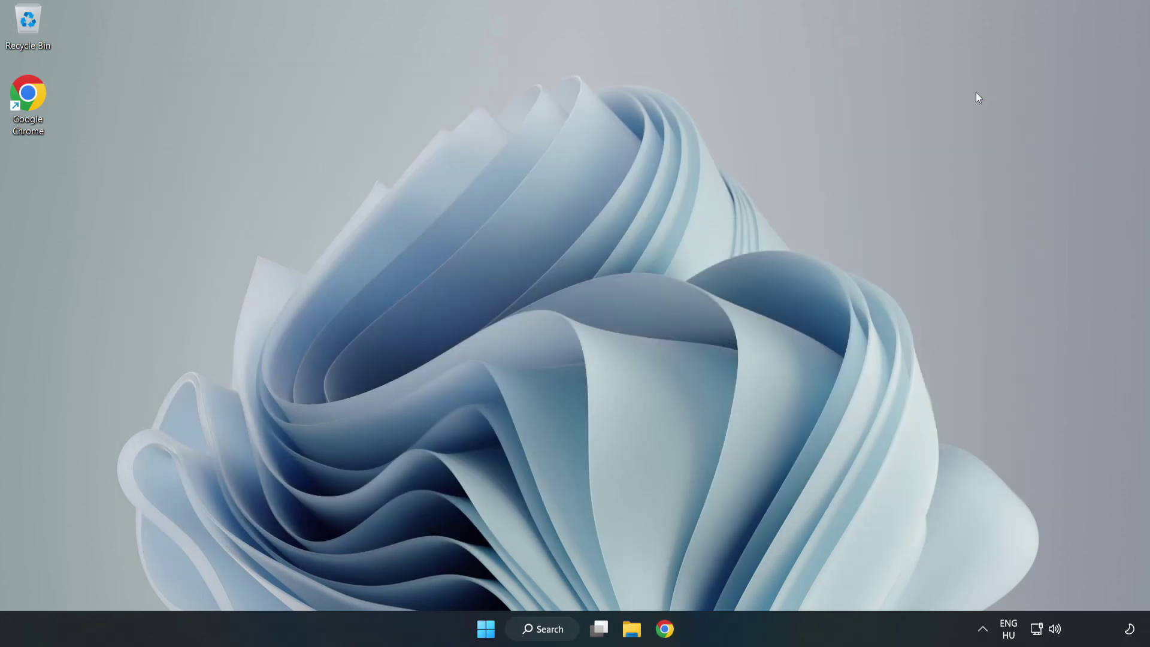
# Search Windows for "device manager", open Device Manager, and move its window to the middle of the desktop.
pyautogui.click(558, 631)
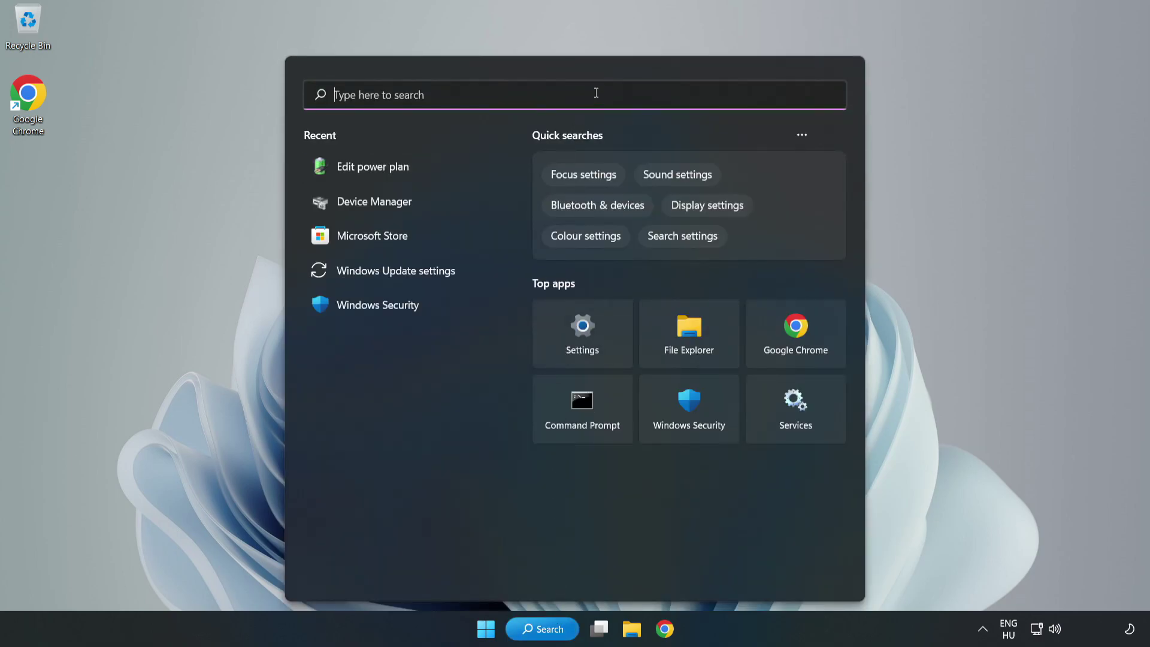
pyautogui.write('devic')
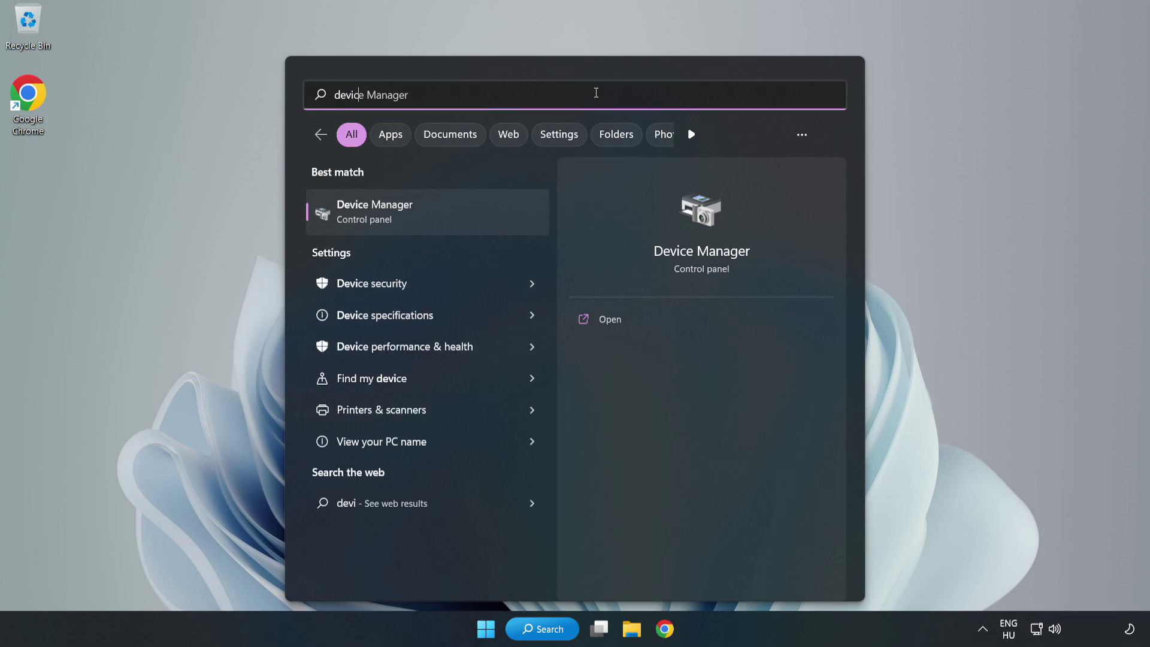
pyautogui.write('e manager')
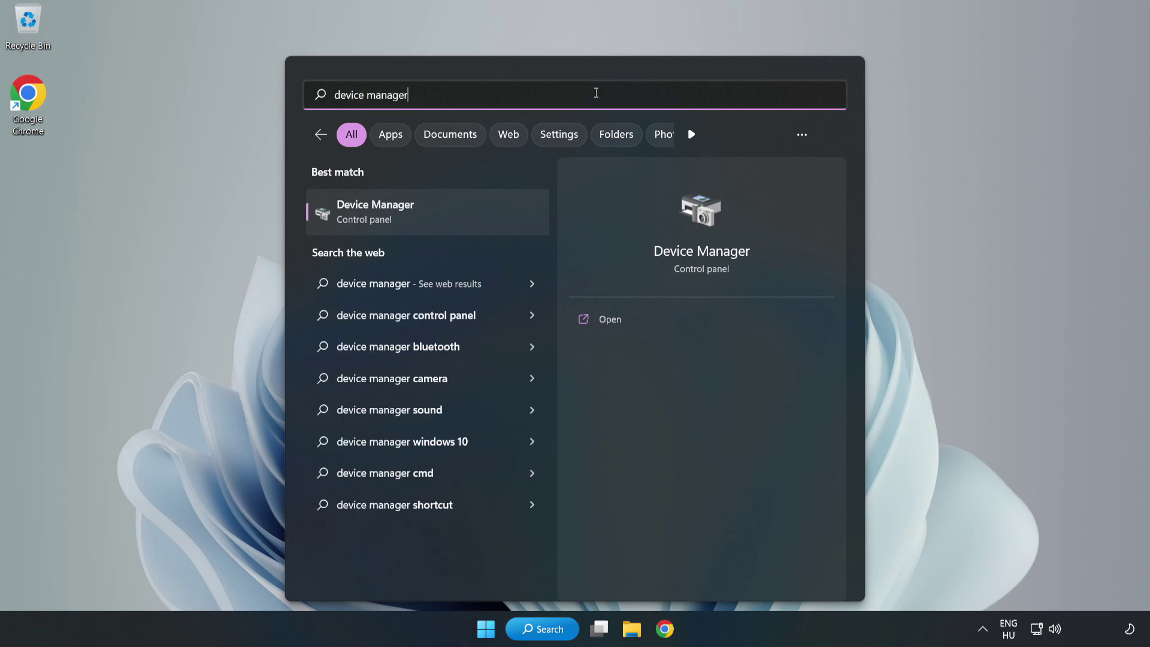
pyautogui.click(420, 217)
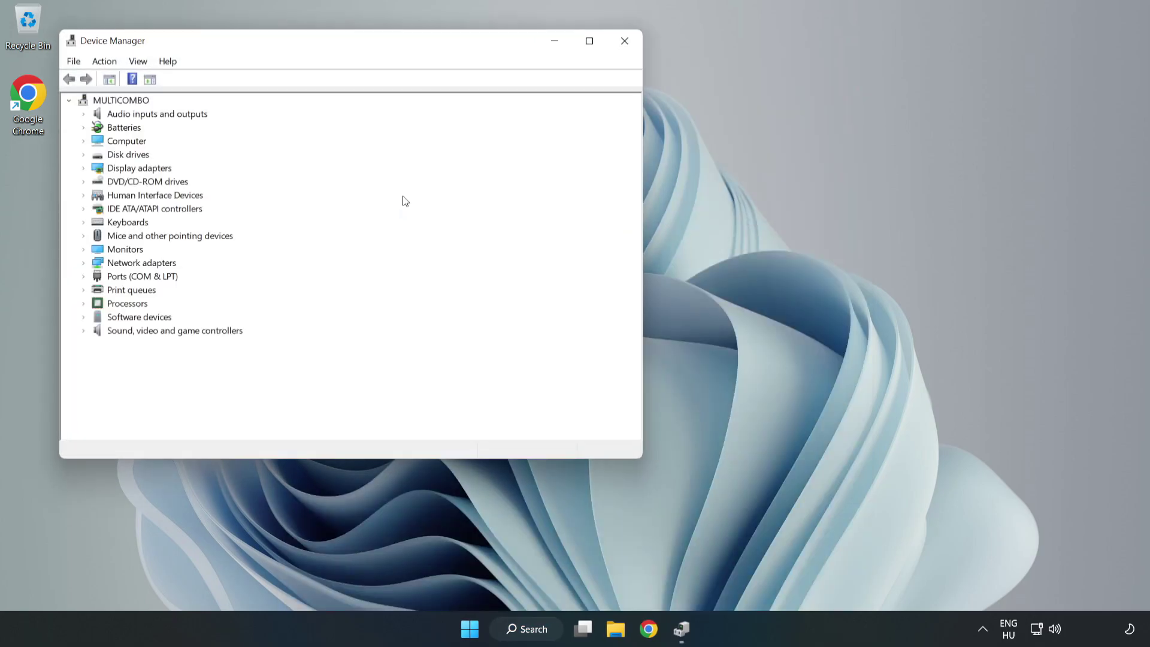
pyautogui.moveTo(314, 46); pyautogui.dragTo(529, 116)
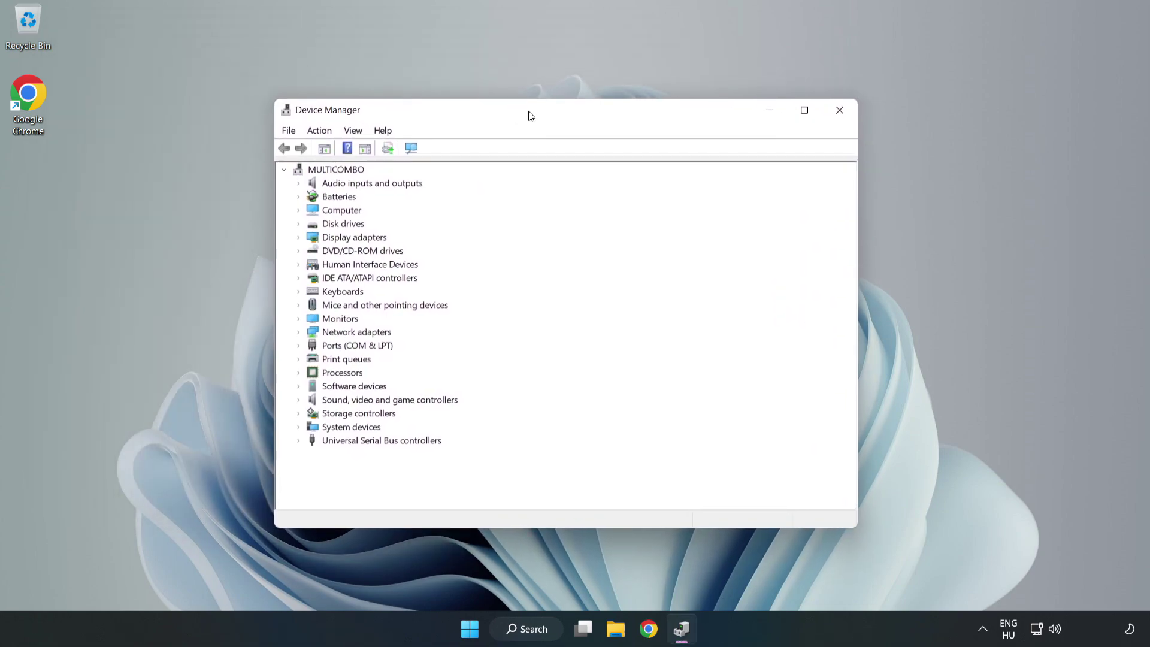
# Run an automatic driver update search for the VMware SVGA 3D display adapter and close Device Manager.
pyautogui.click(313, 237)
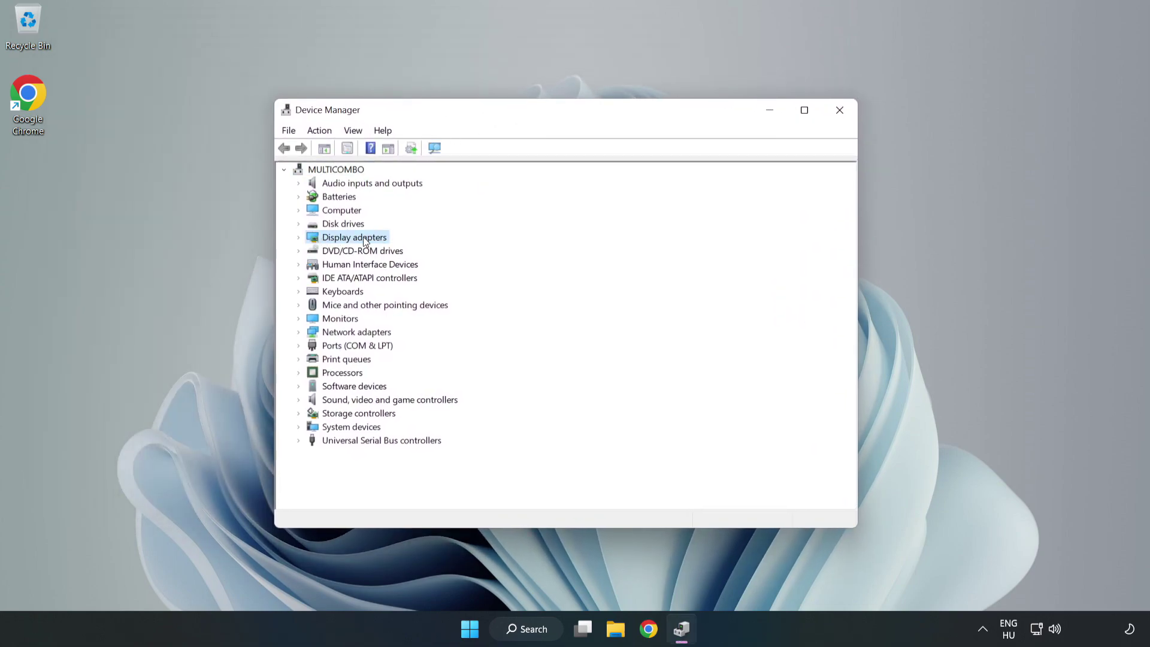
pyautogui.click(299, 239)
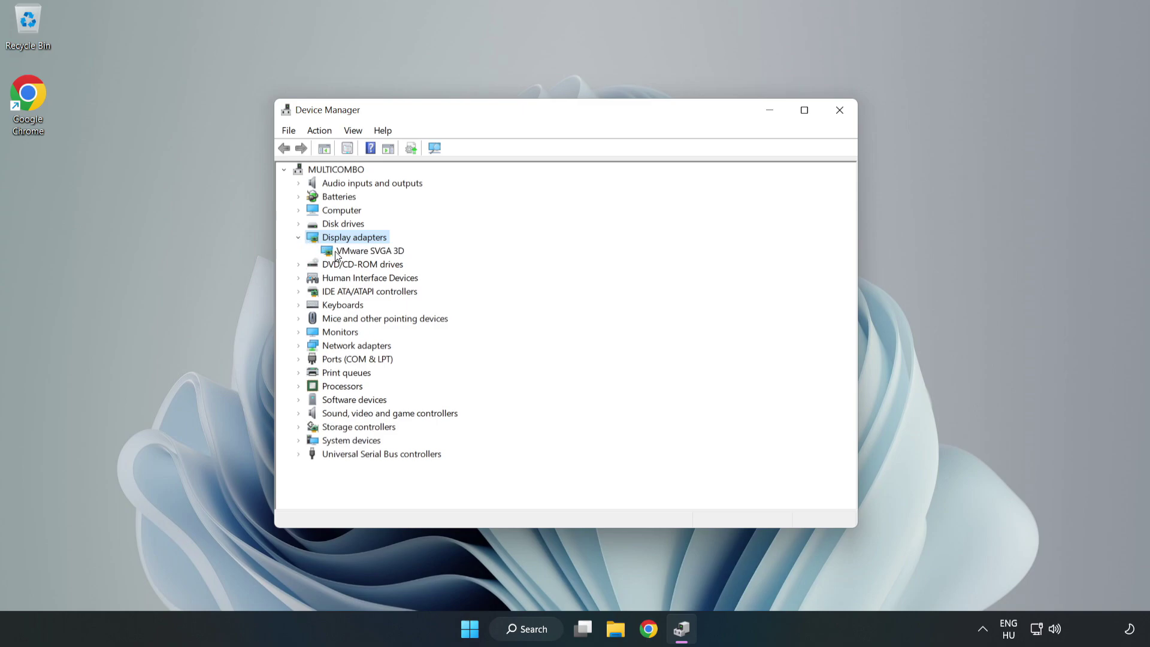
pyautogui.click(367, 251)
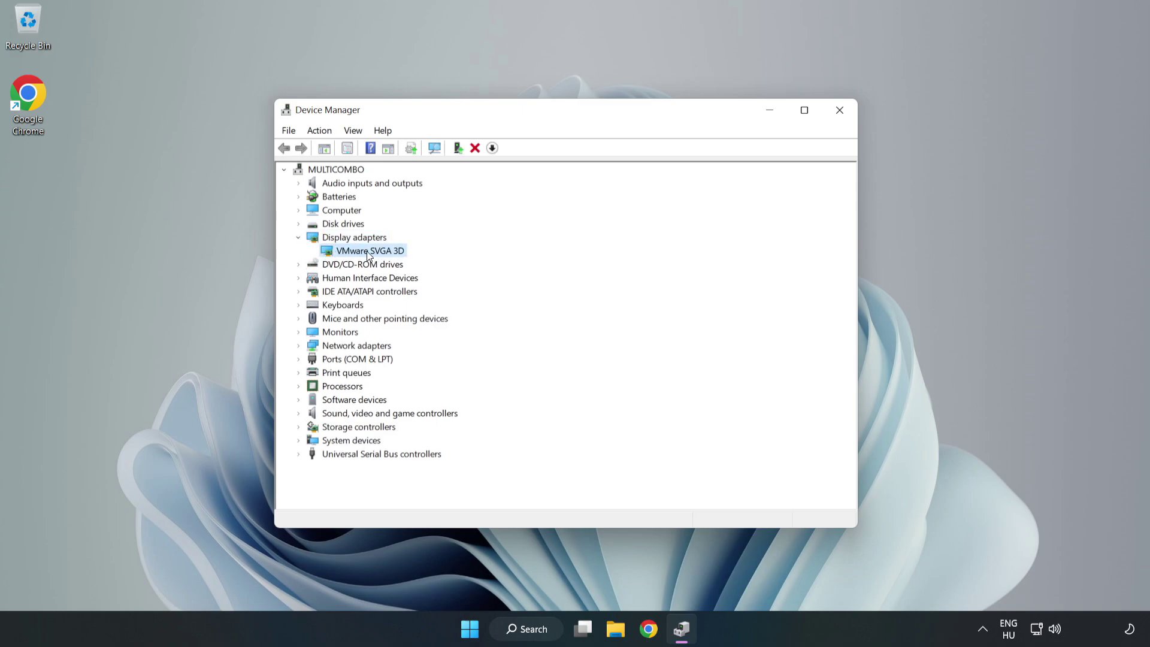
pyautogui.rightClick(368, 255)
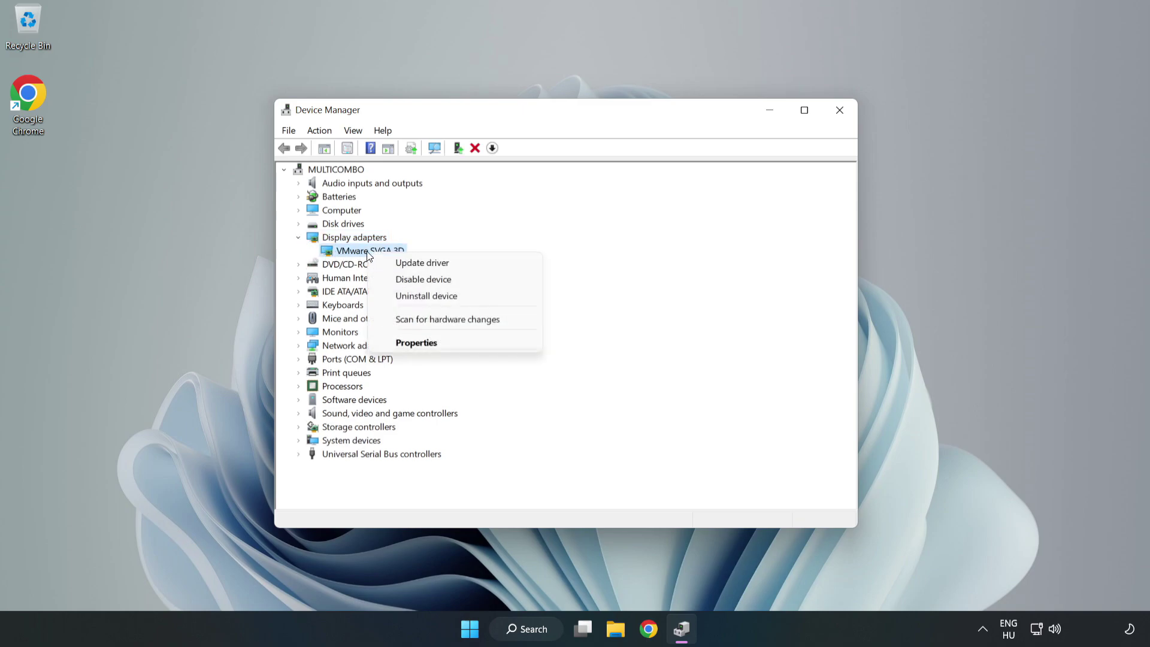
pyautogui.click(435, 268)
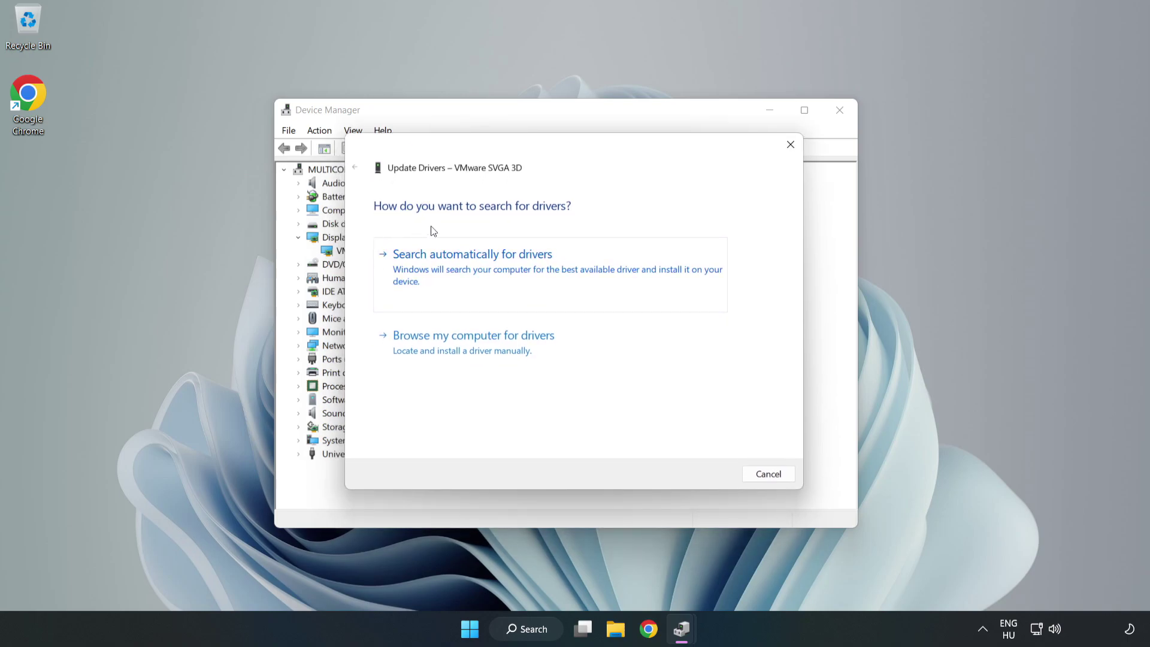
pyautogui.click(473, 271)
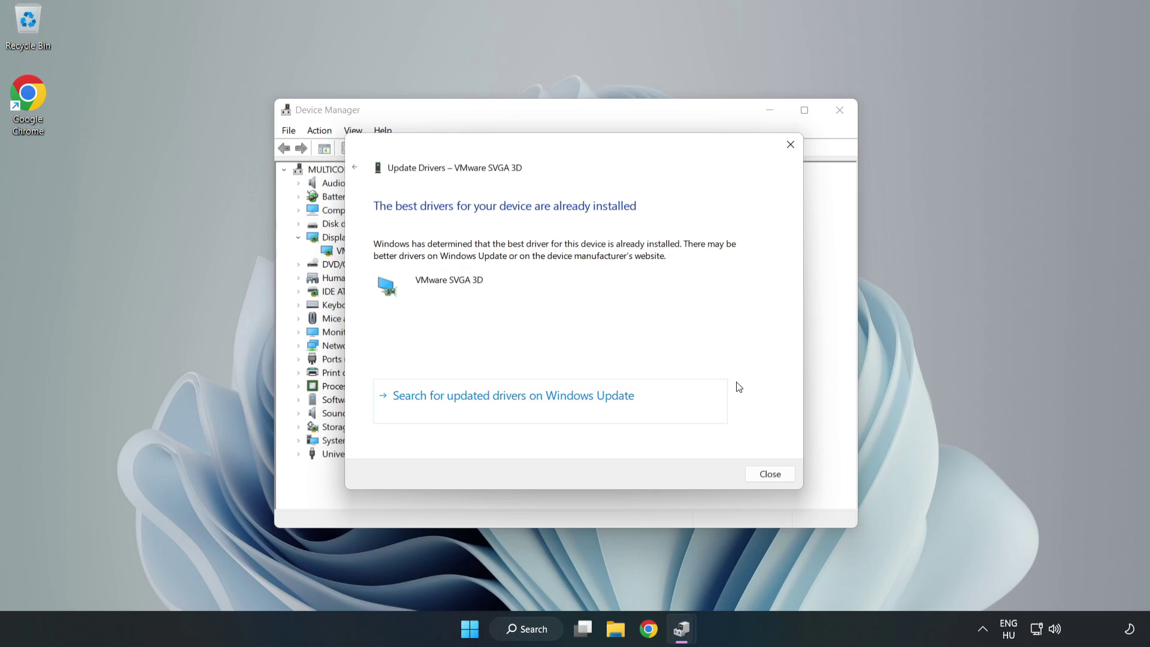
pyautogui.click(774, 475)
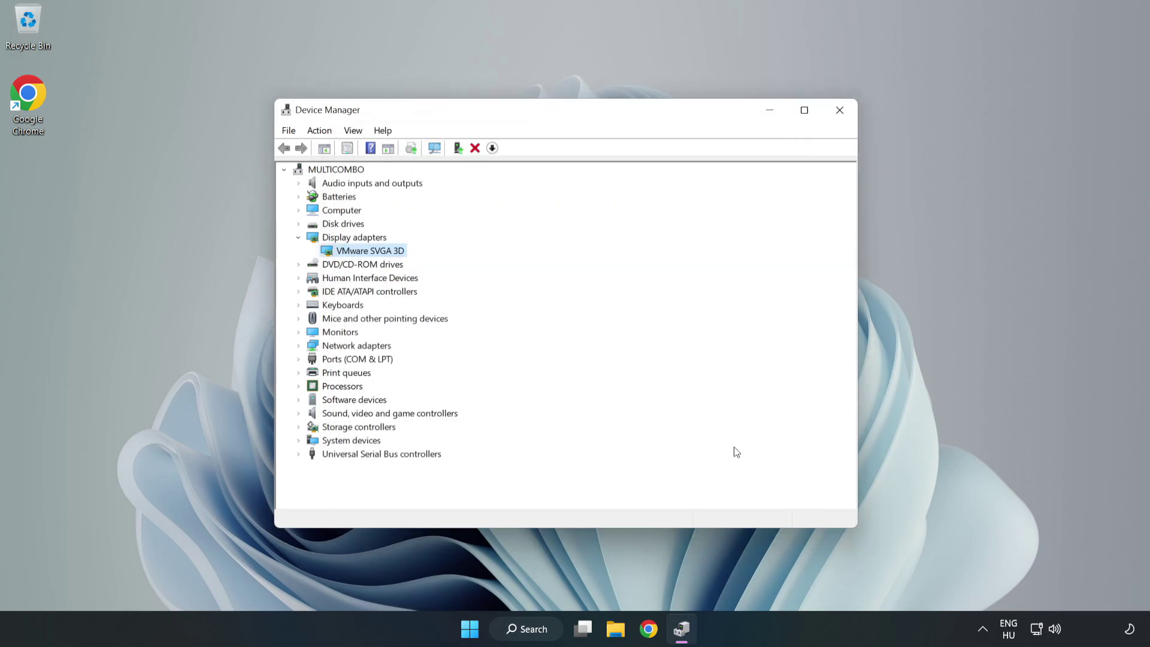
pyautogui.click(840, 111)
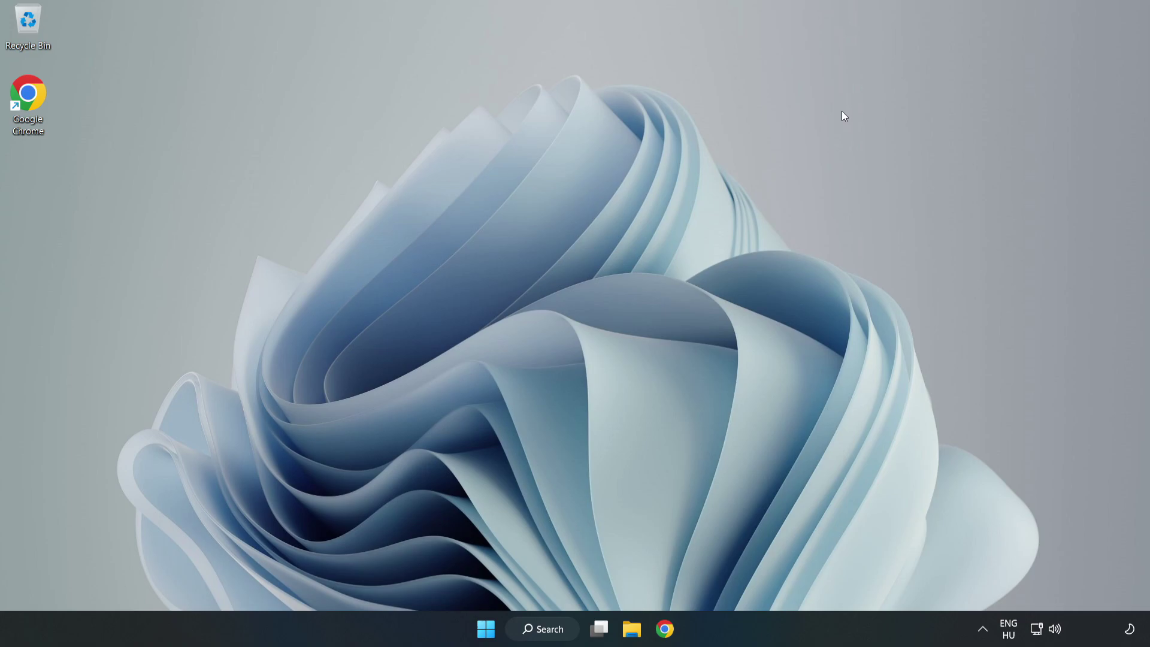
# Search Windows for "game mode" and open the Game Mode settings.
pyautogui.click(558, 633)
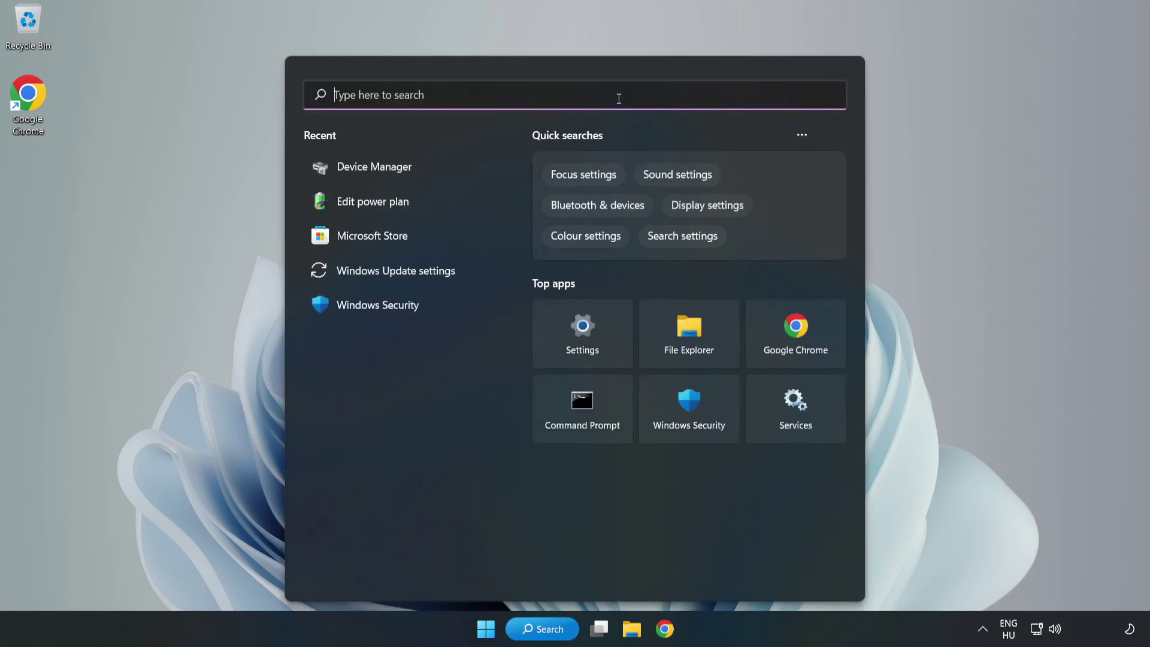
pyautogui.write('game mod')
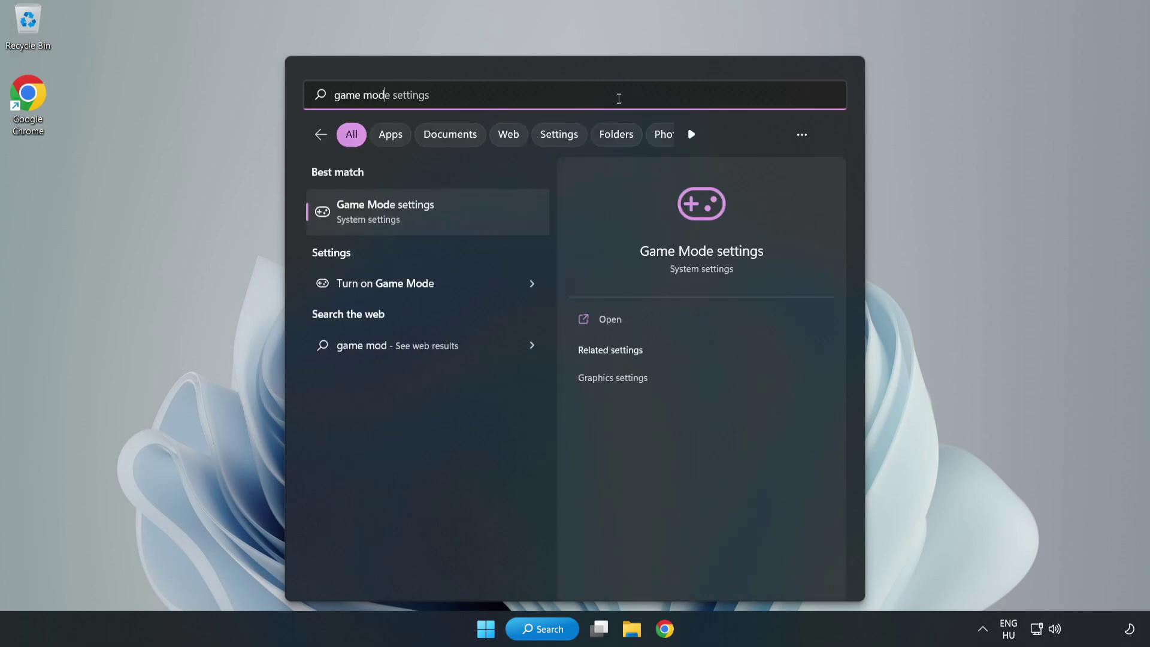
pyautogui.write('e')
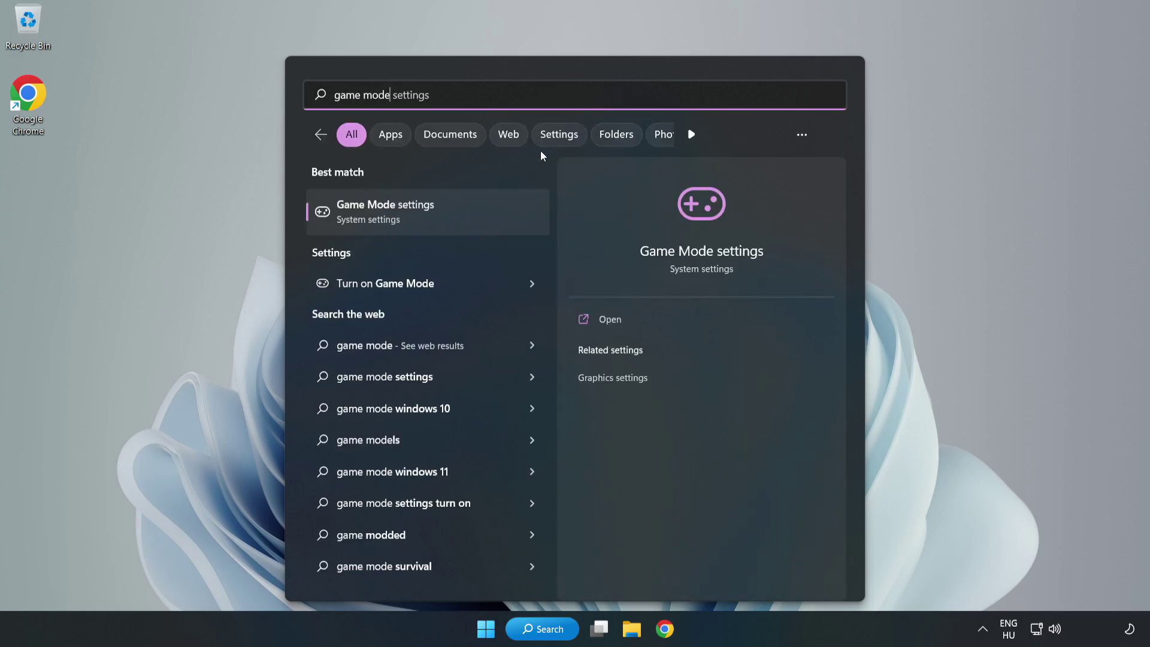
pyautogui.click(412, 215)
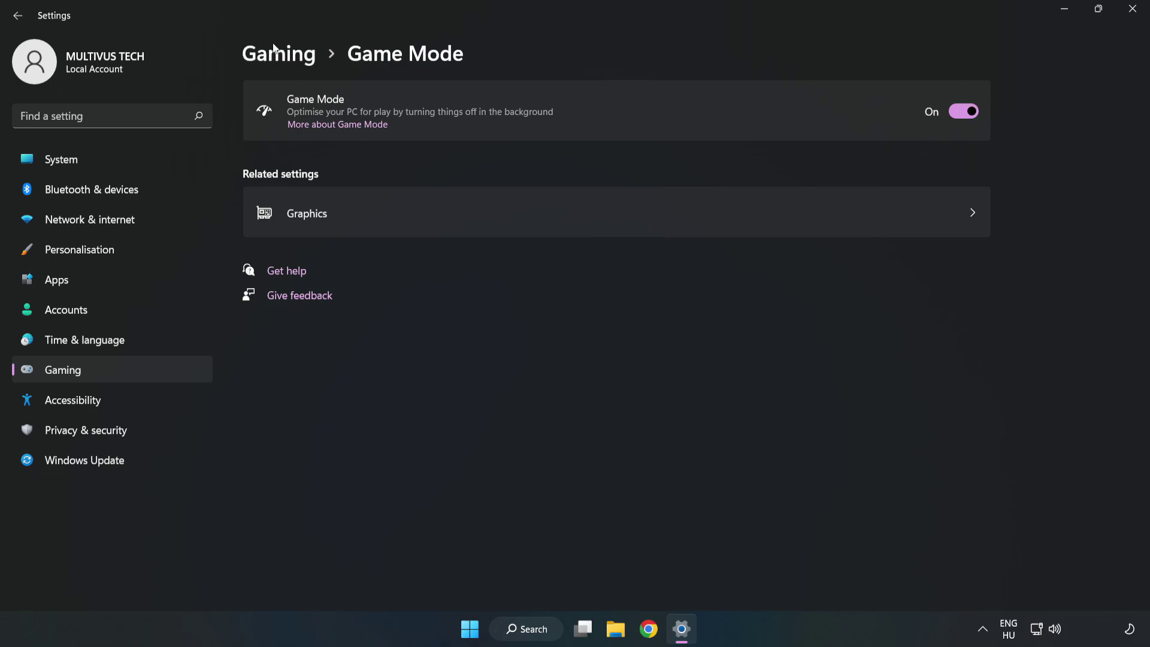
# Toggle the option to open Xbox Game Bar with the controller button in the Gaming settings, and close Settings.
pyautogui.click(293, 63)
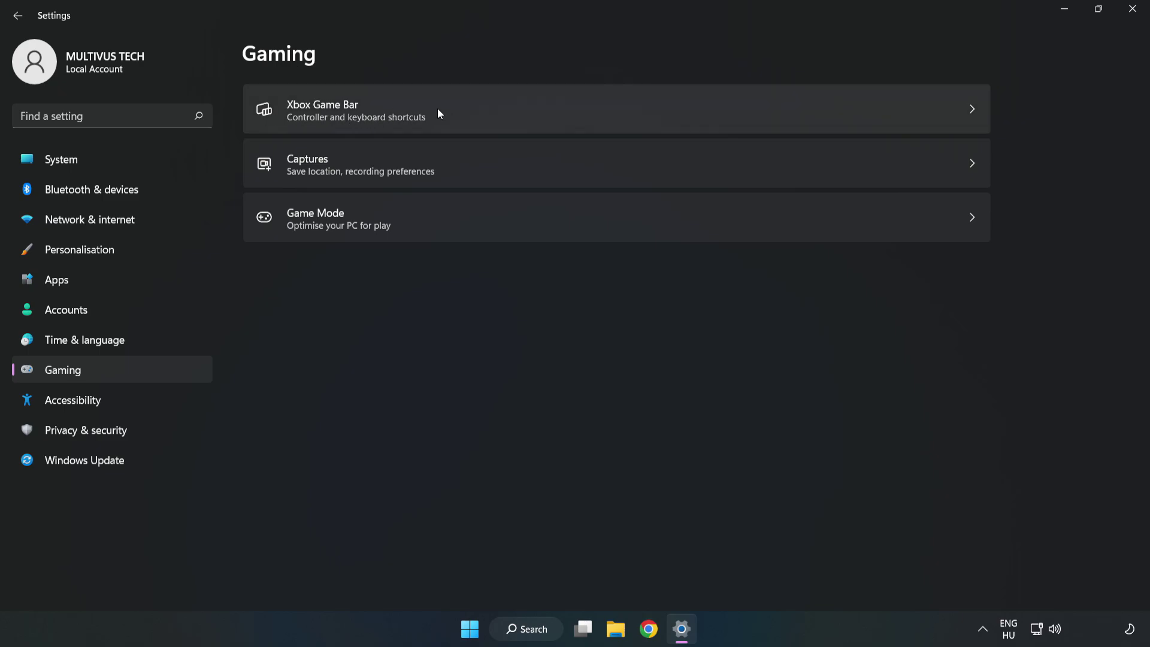
pyautogui.click(487, 106)
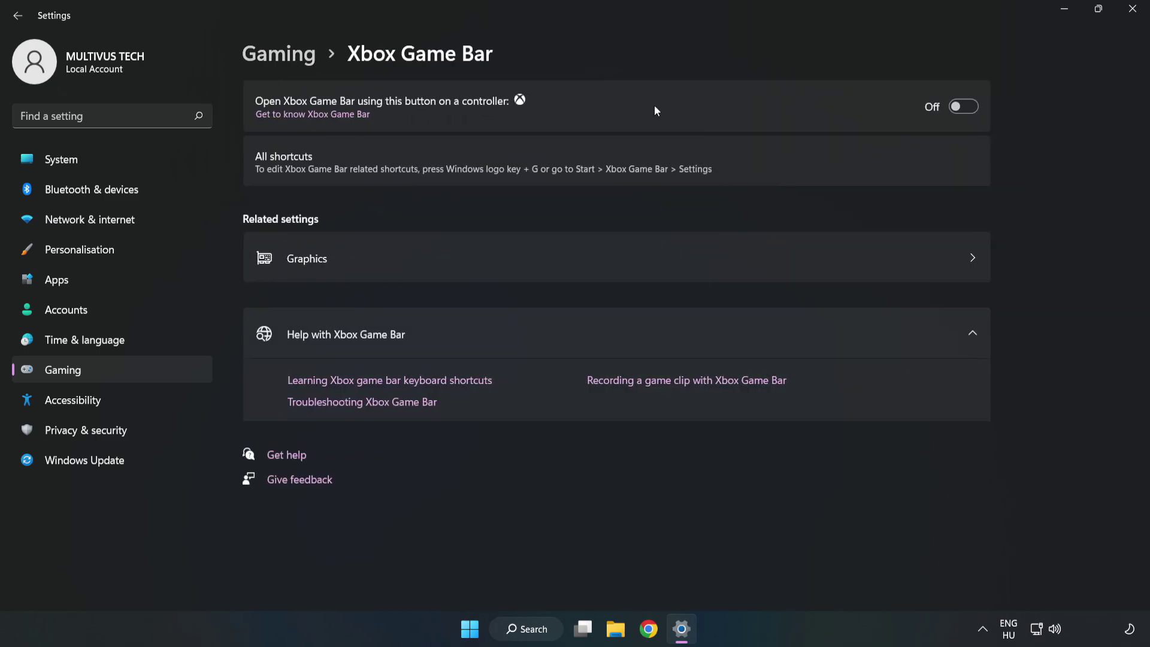
pyautogui.click(962, 108)
pyautogui.click(1133, 12)
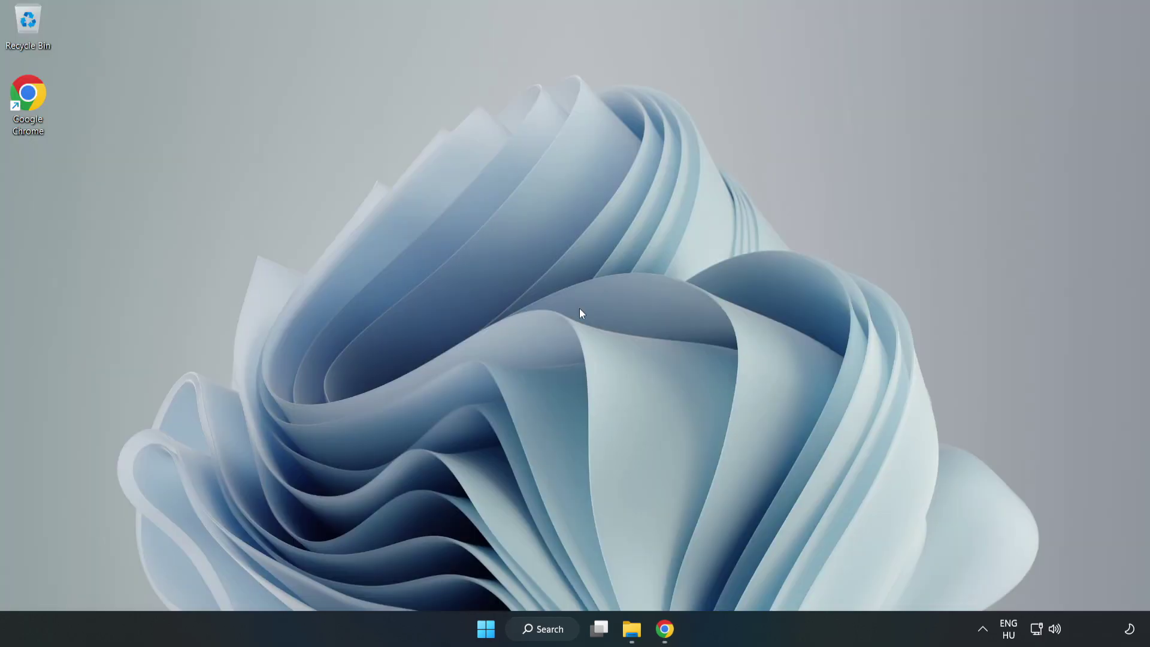
# Open Task Manager and end the Google Chrome task among the running processes.
pyautogui.rightClick(489, 634)
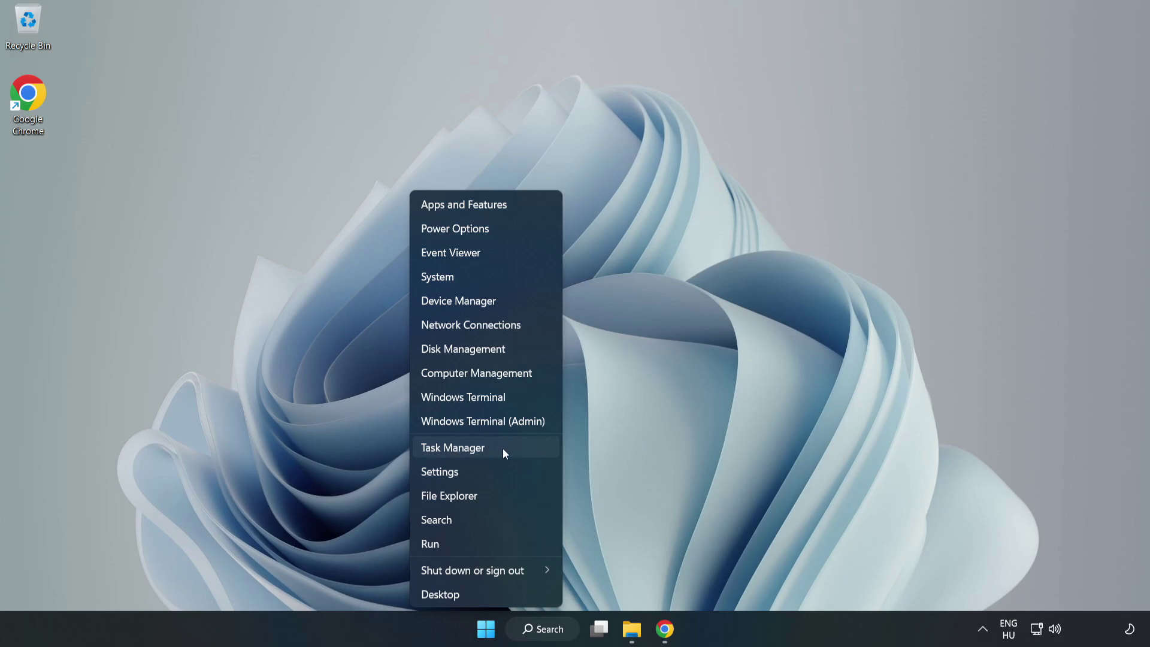
pyautogui.click(503, 448)
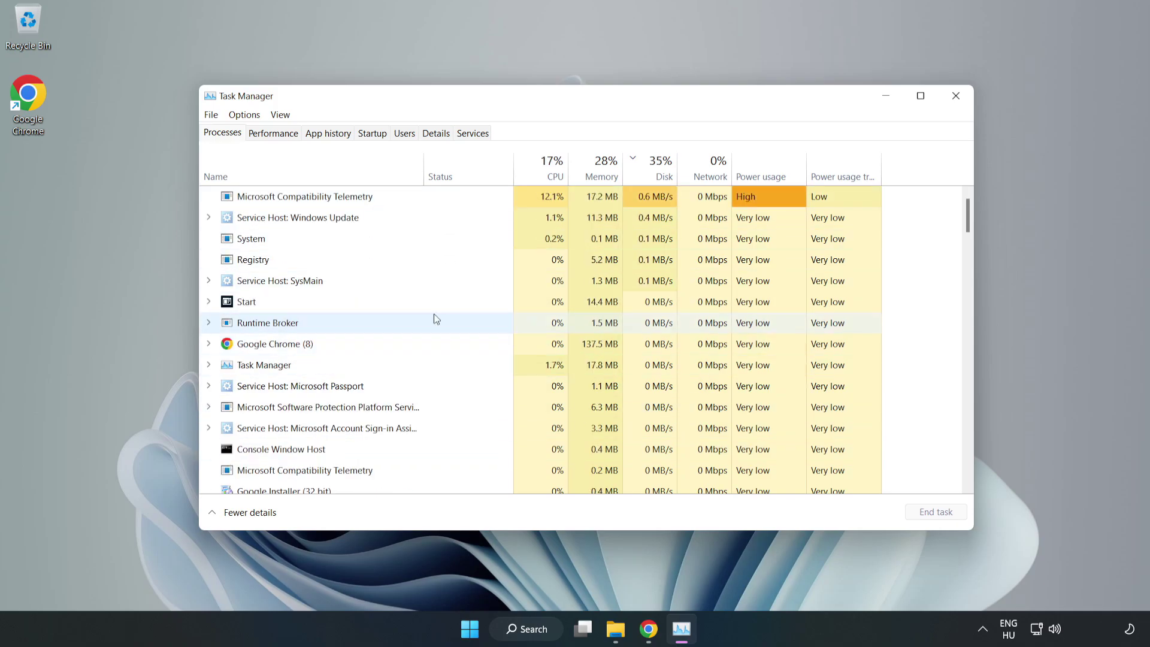
pyautogui.click(311, 368)
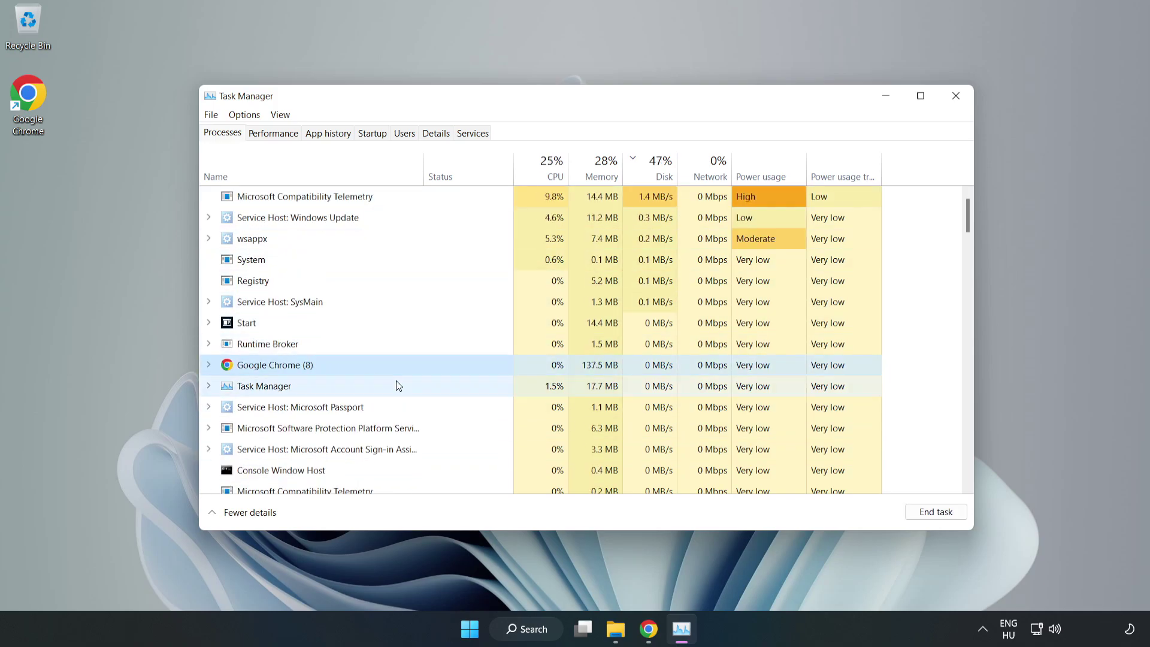
pyautogui.click(929, 513)
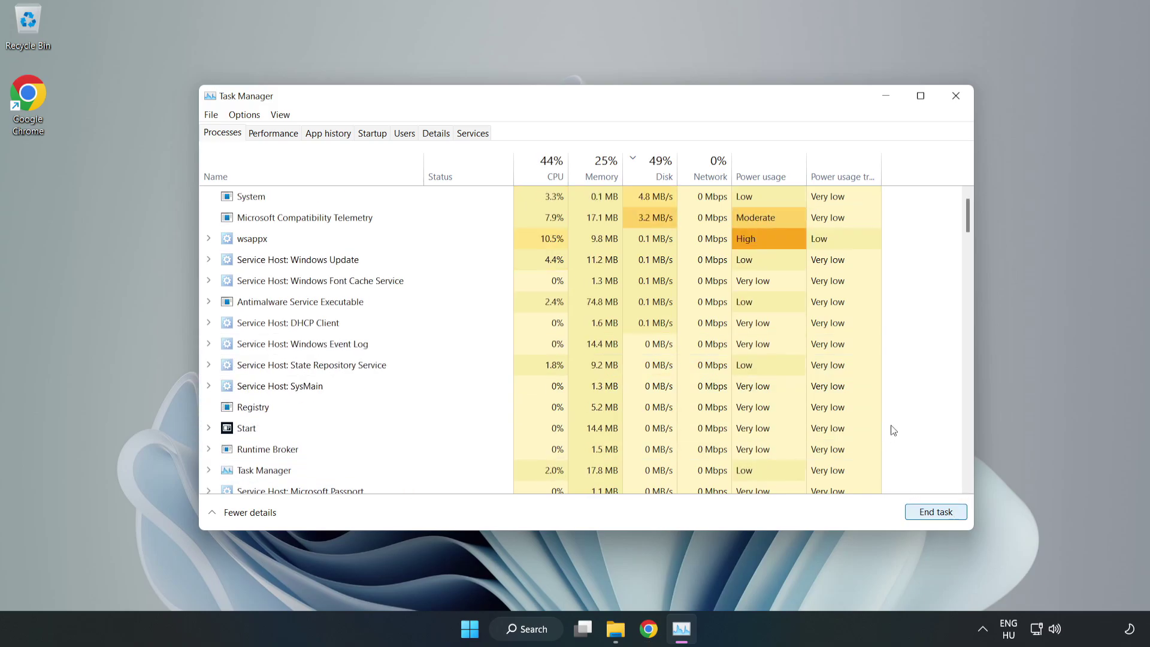
pyautogui.moveTo(972, 218); pyautogui.dragTo(950, 201)
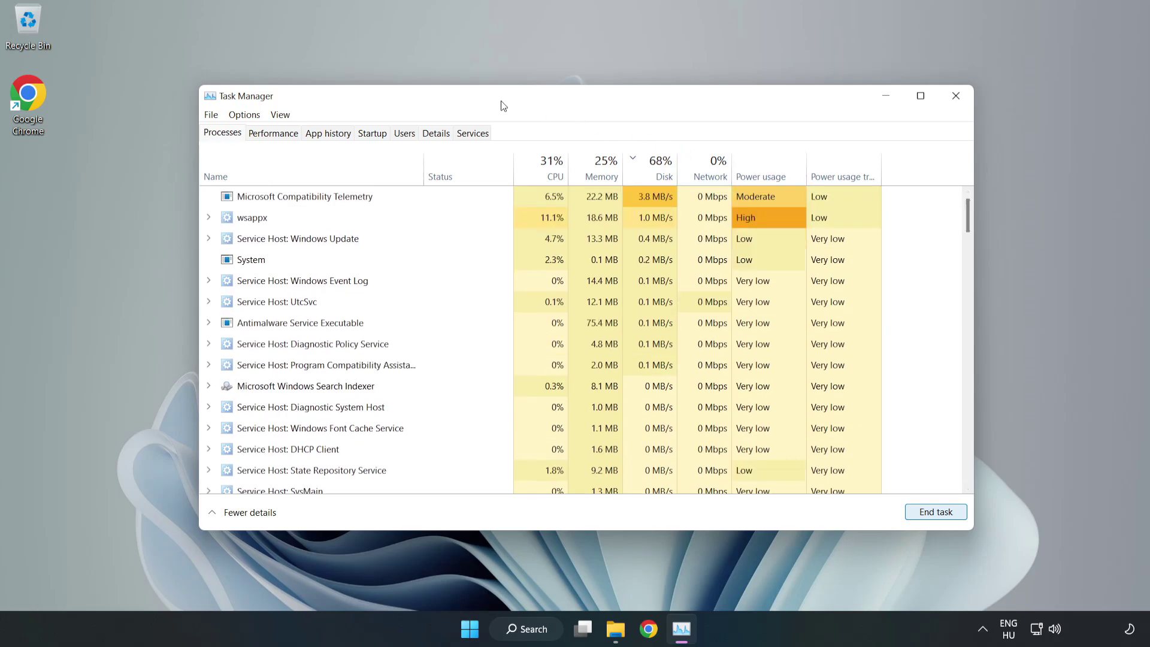
# Disable Cortana, Phone Link and Terminal as startup apps in Task Manager.
pyautogui.click(373, 133)
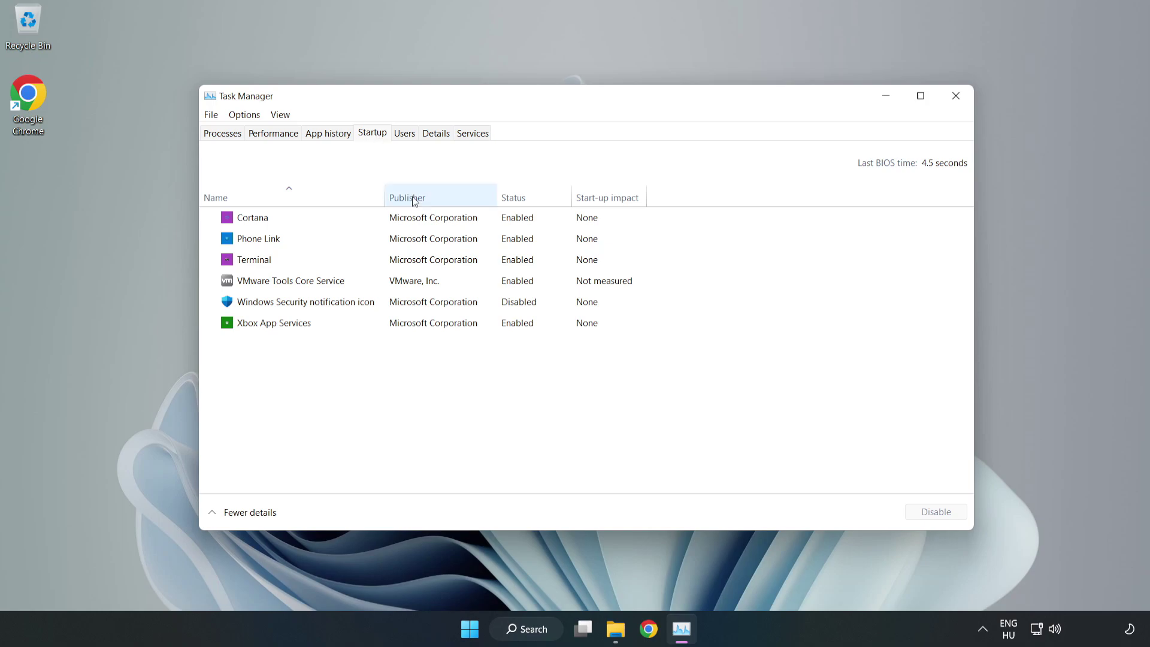
pyautogui.click(434, 218)
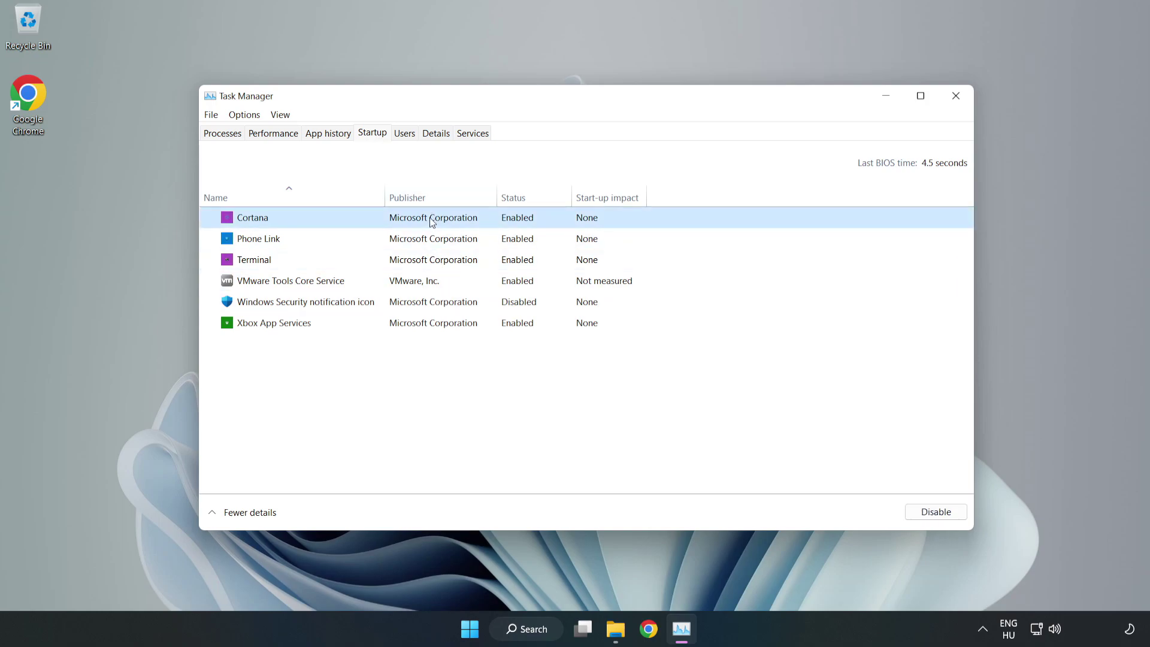
pyautogui.click(925, 518)
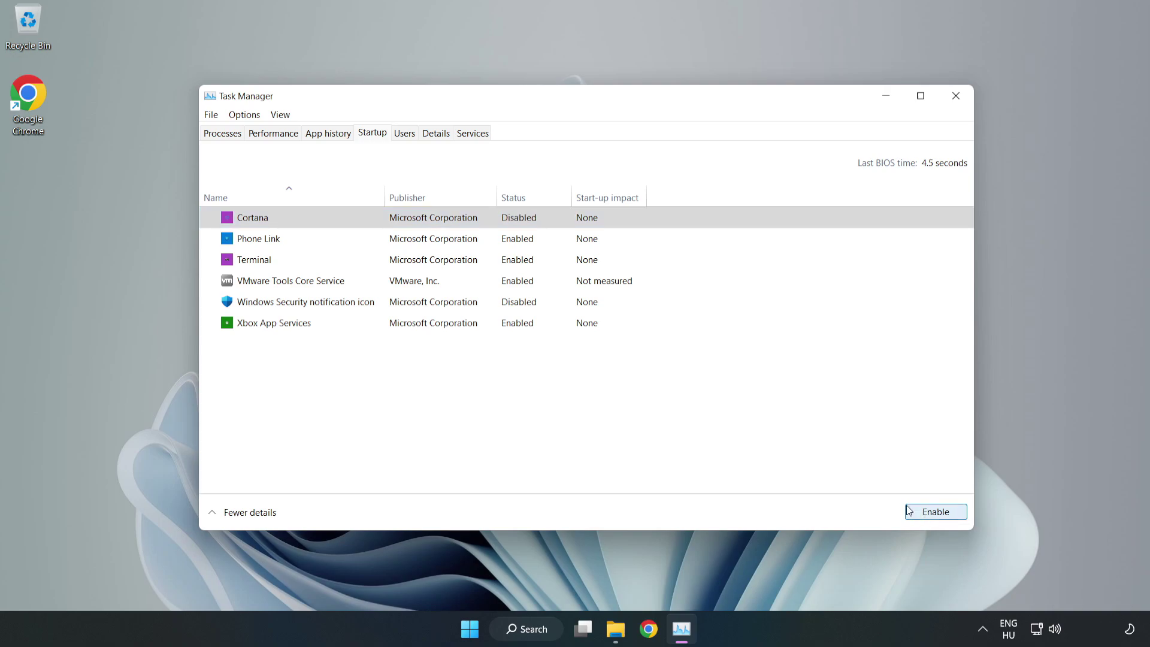
pyautogui.click(528, 243)
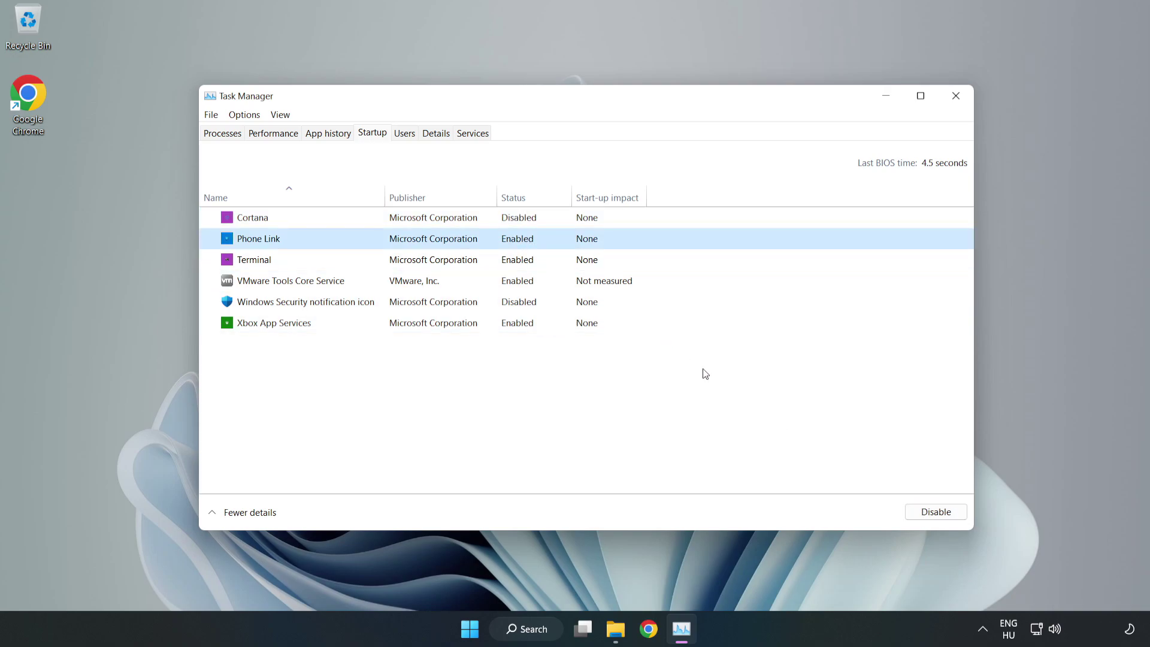
pyautogui.click(927, 514)
pyautogui.click(529, 263)
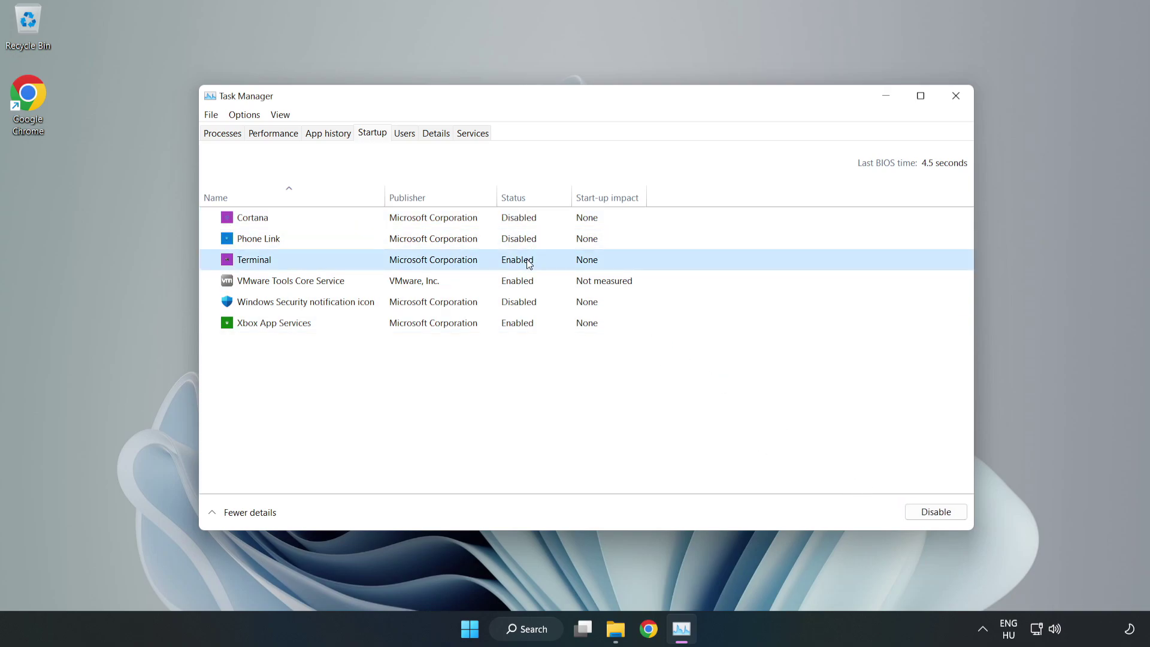
pyautogui.click(940, 515)
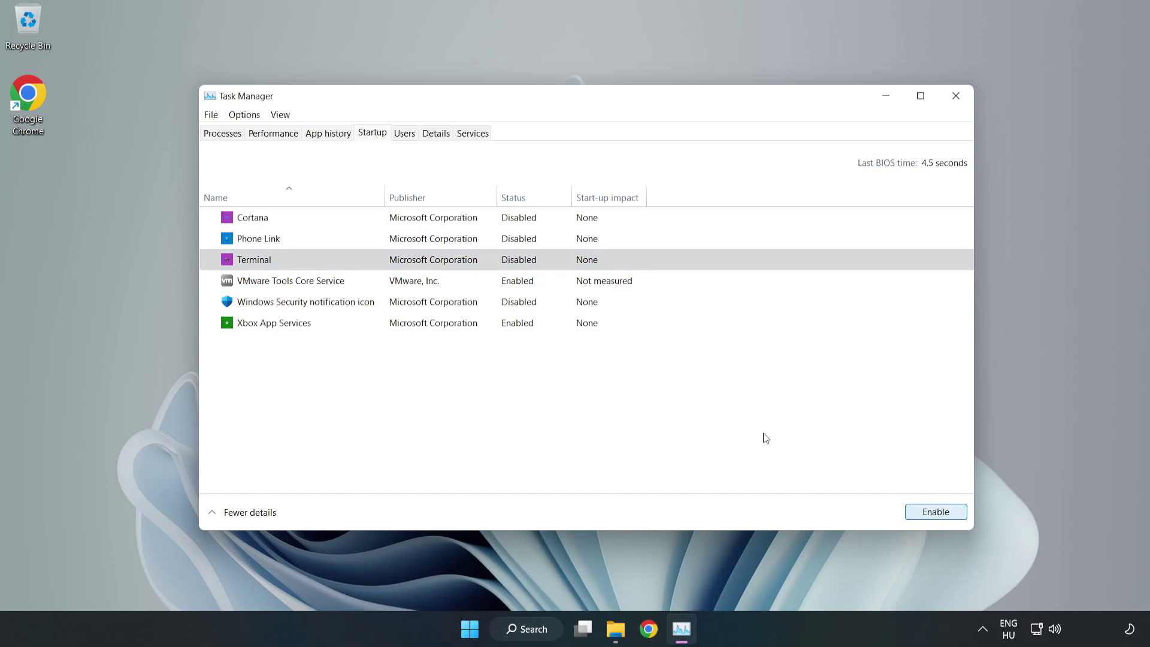
# Disable Xbox App Services as a startup app and close Task Manager.
pyautogui.click(395, 324)
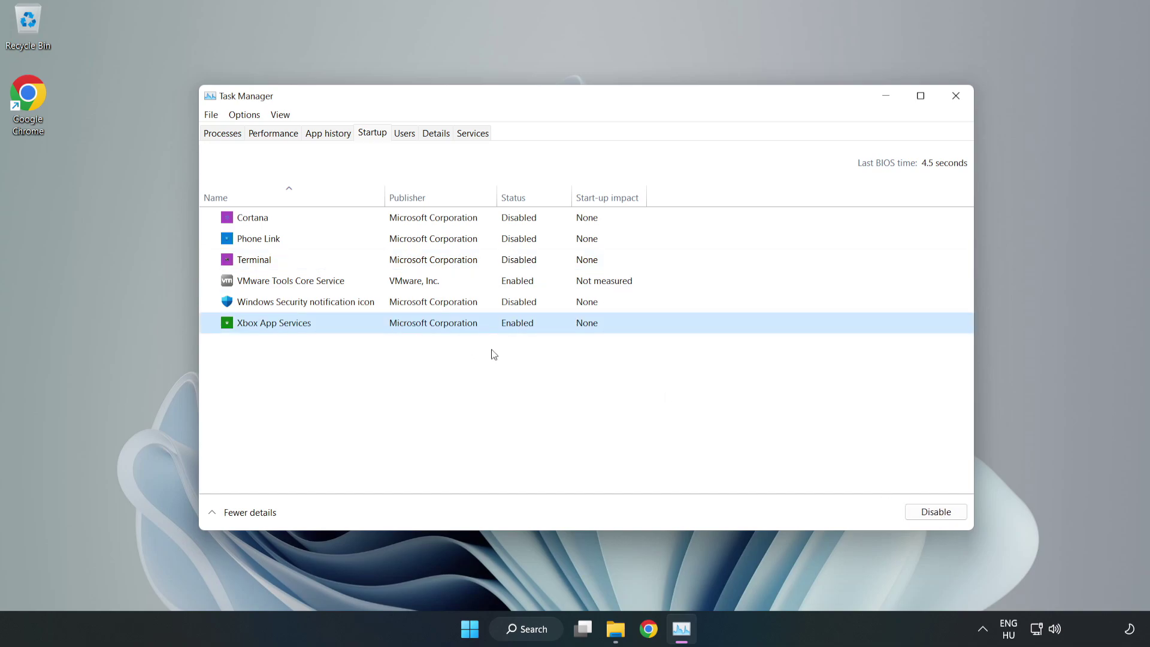
pyautogui.click(914, 517)
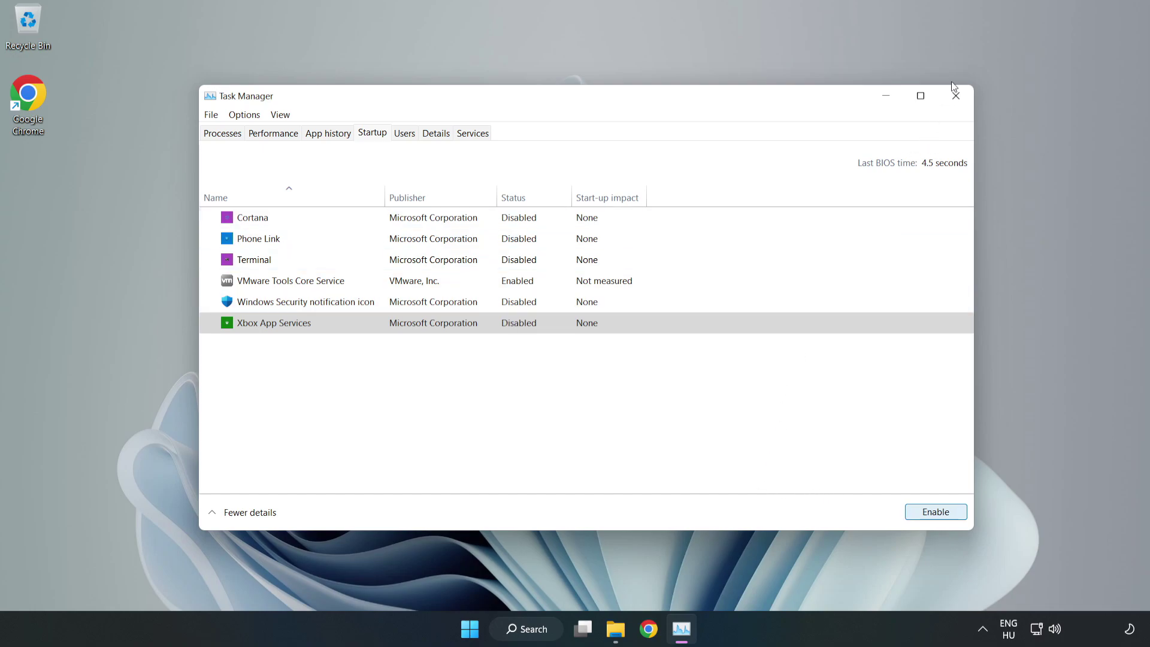
pyautogui.click(956, 99)
pyautogui.click(956, 99)
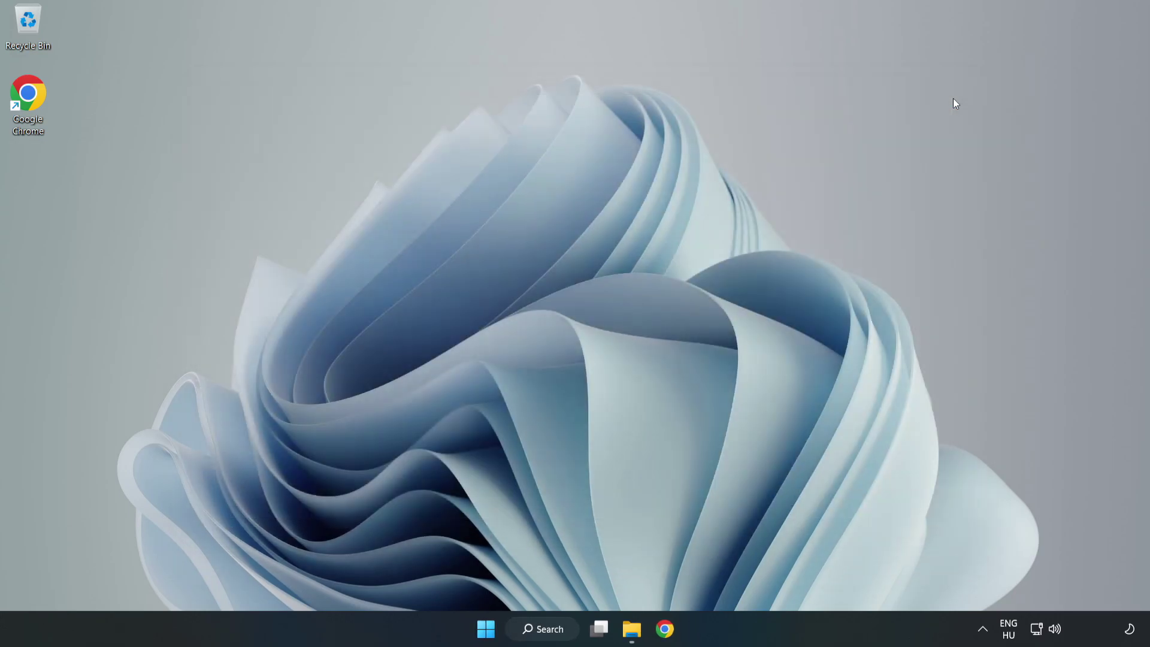
# Search Windows for "update", check for updates in the Windows Update settings, and close Settings.
pyautogui.click(551, 634)
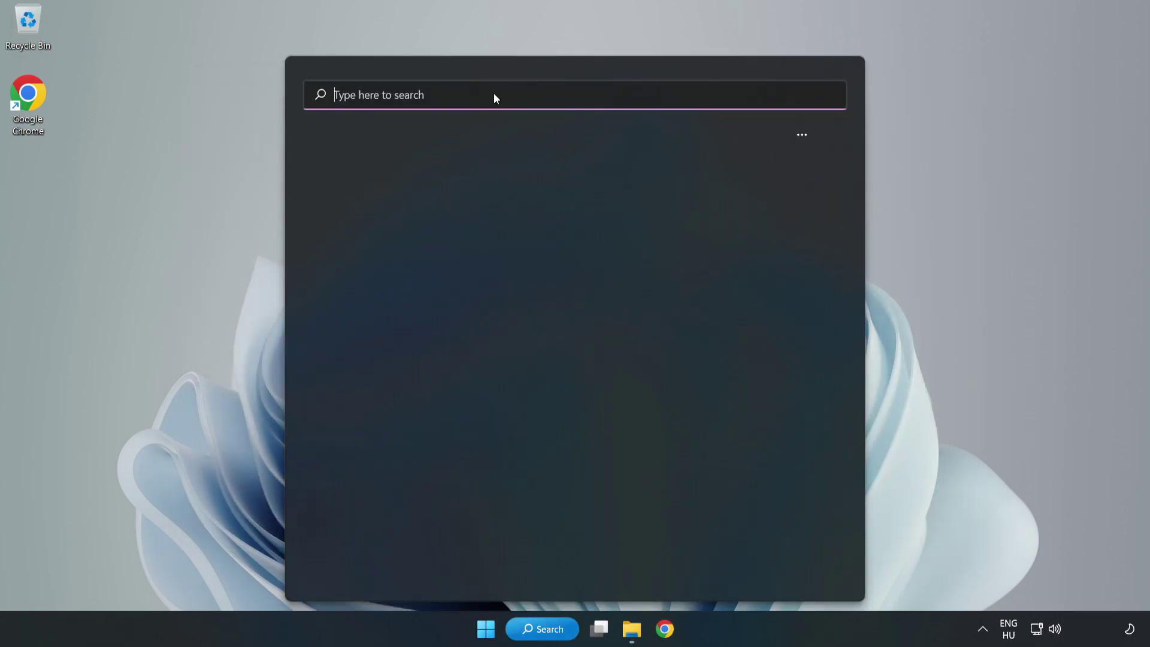
pyautogui.write('update')
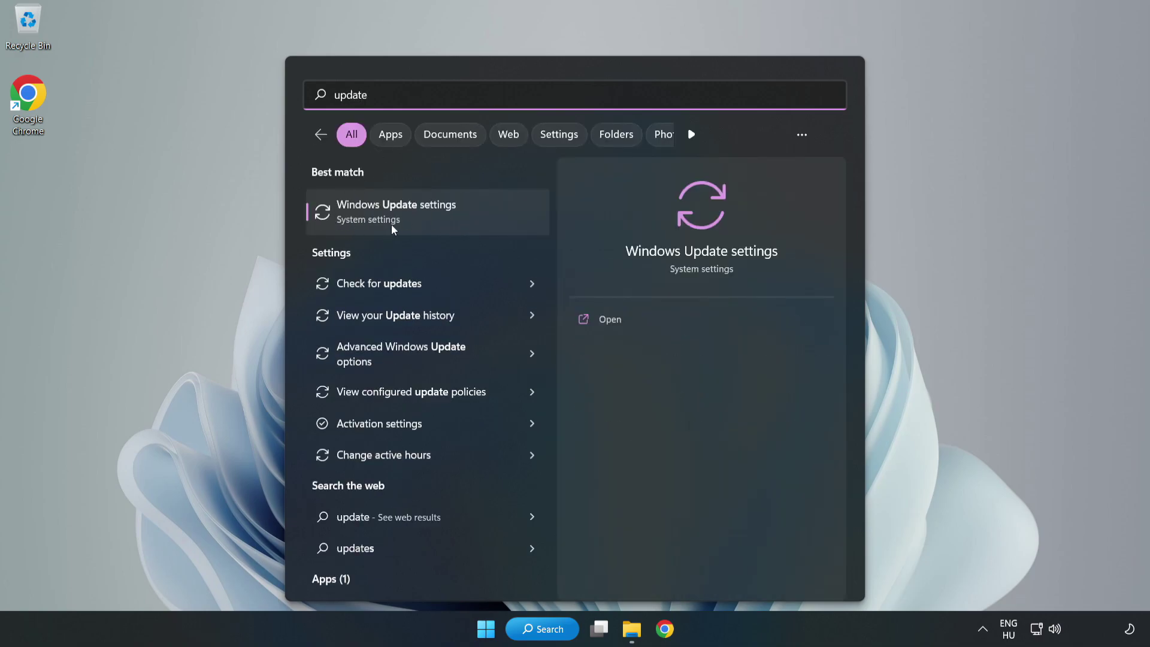
pyautogui.click(469, 224)
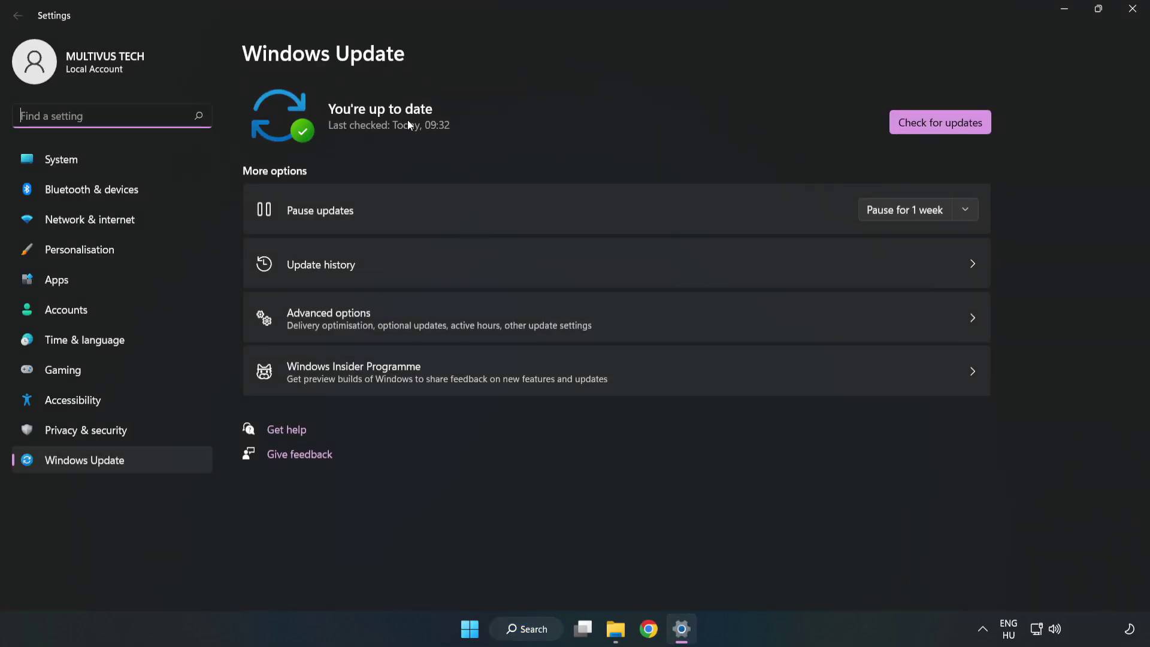
pyautogui.click(925, 127)
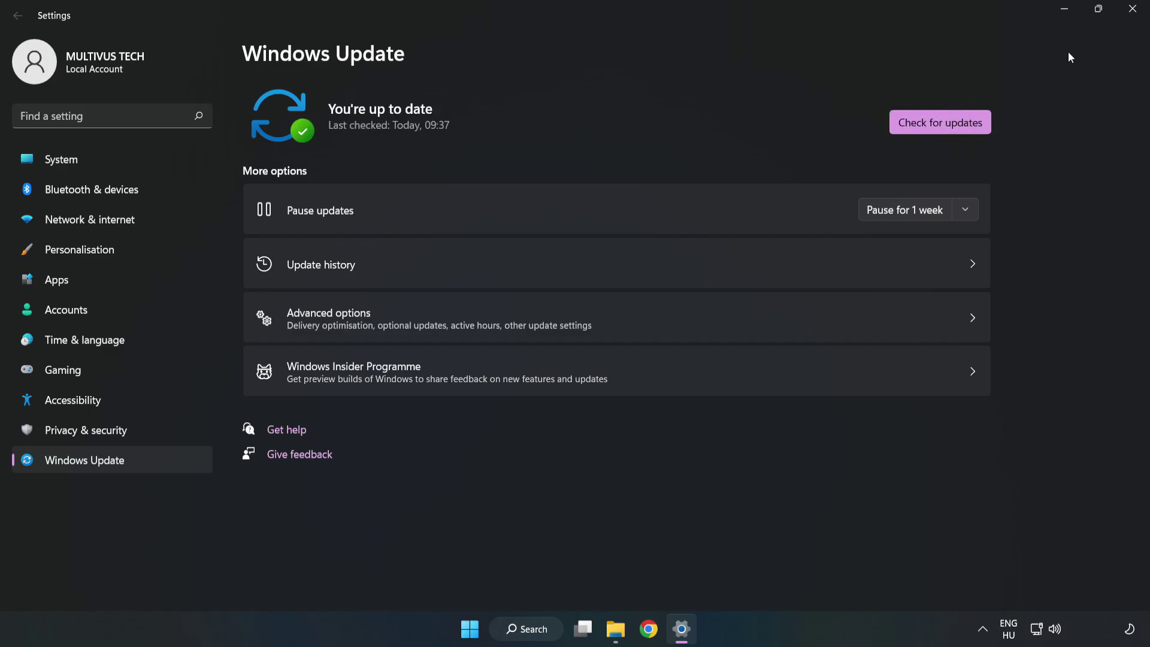
pyautogui.click(1128, 15)
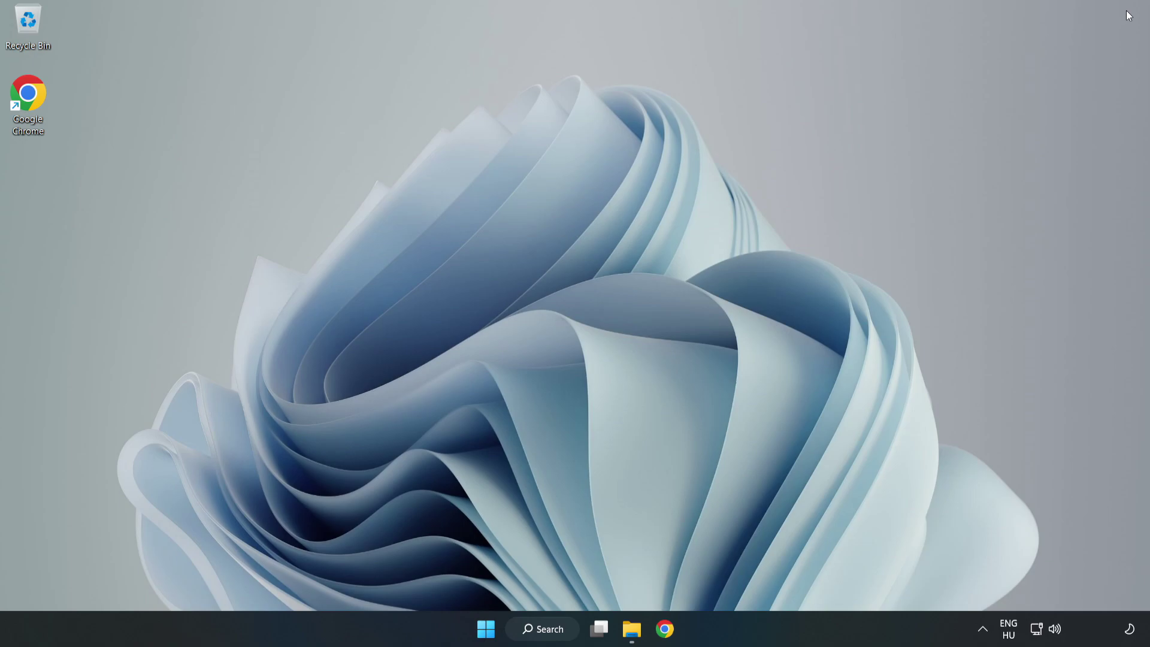
# Search Windows for "regedit", open Registry Editor and go to HKEY_CURRENT_USER\System\GameConfigStore.
pyautogui.click(564, 634)
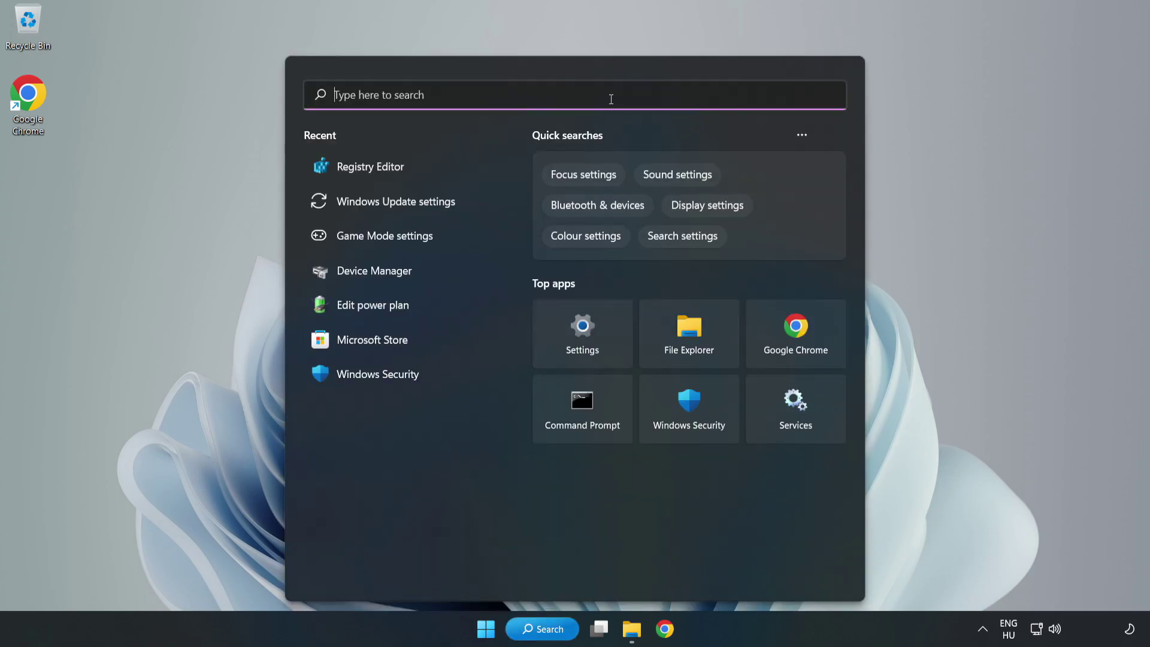
pyautogui.write('regedit')
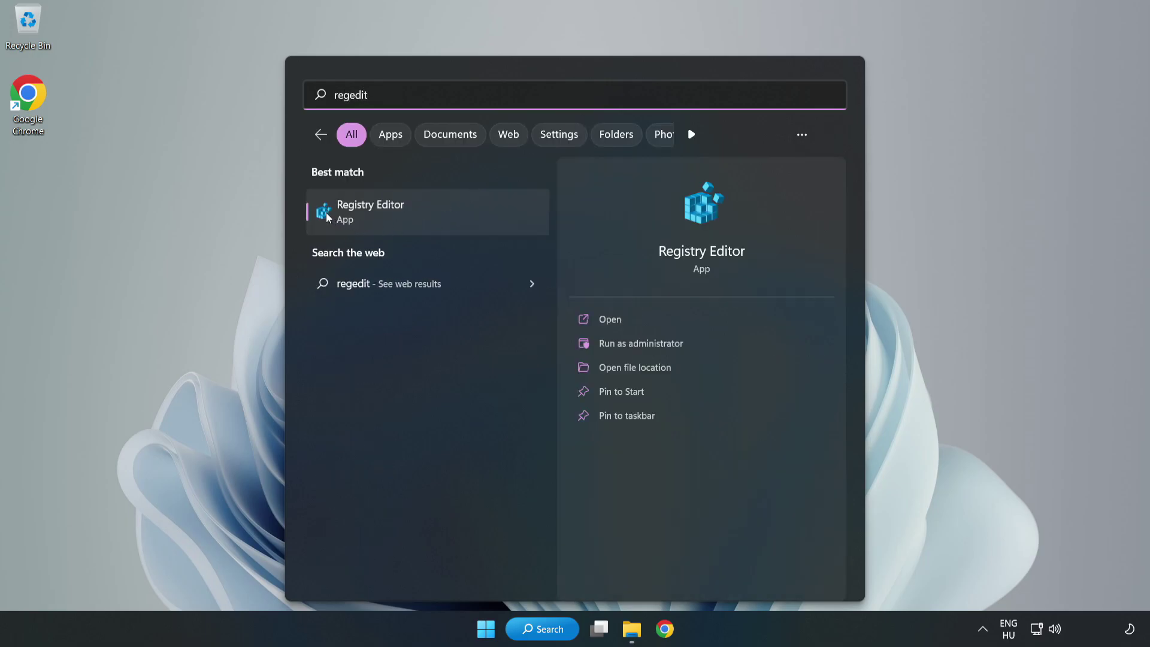
pyautogui.click(439, 214)
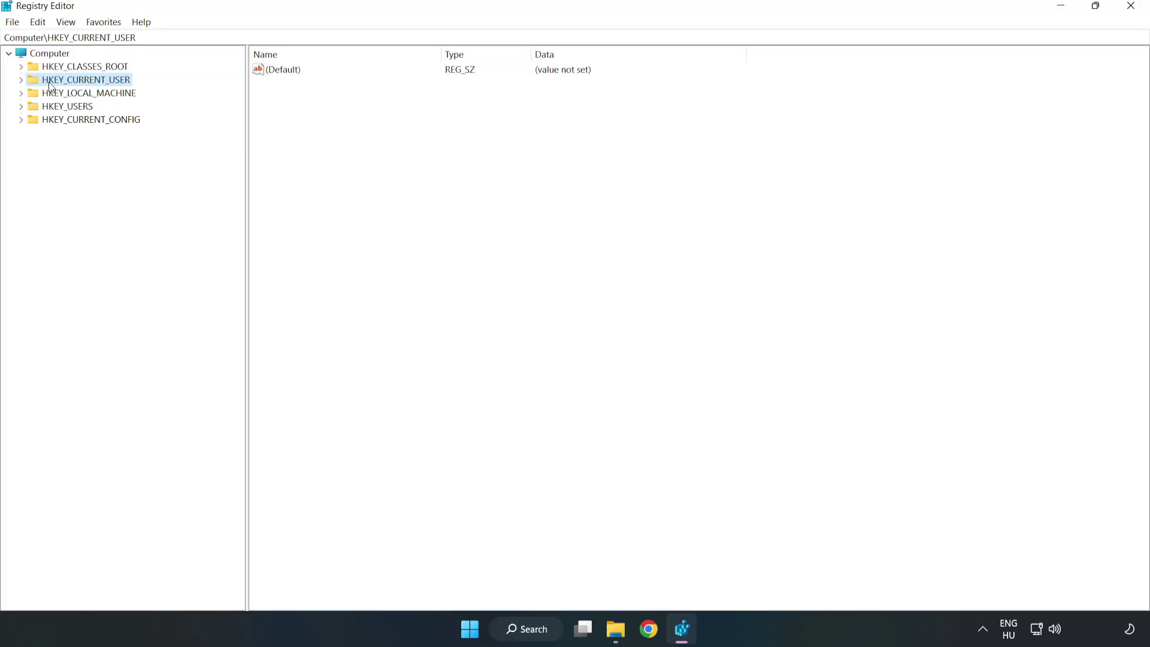
pyautogui.click(23, 81)
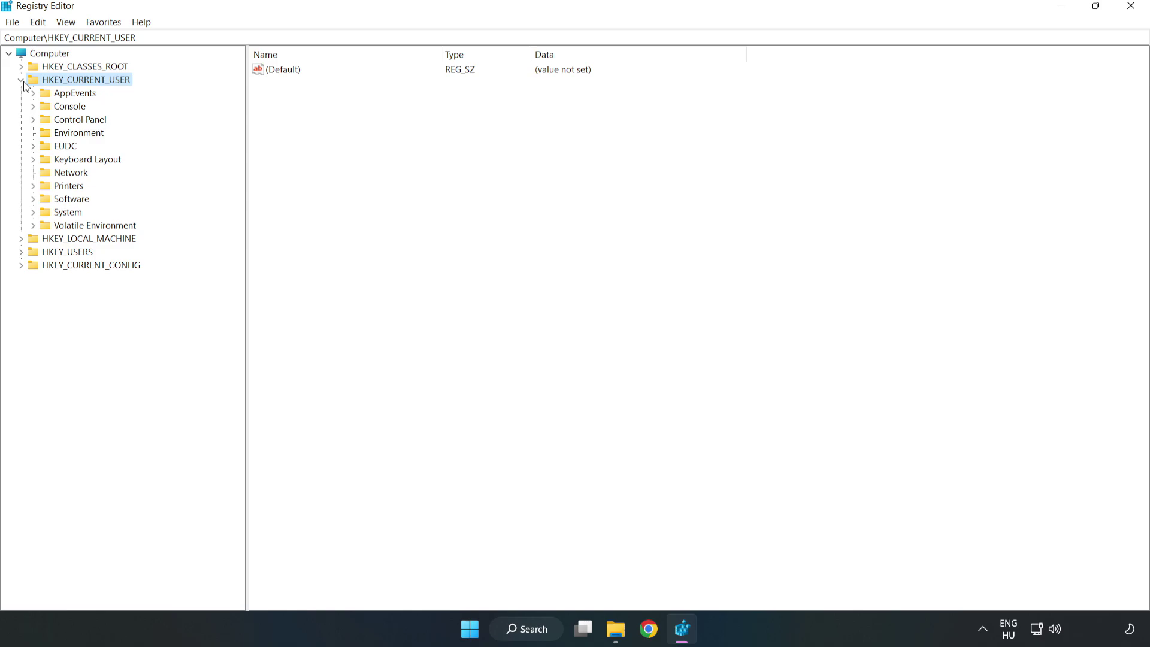
pyautogui.click(33, 213)
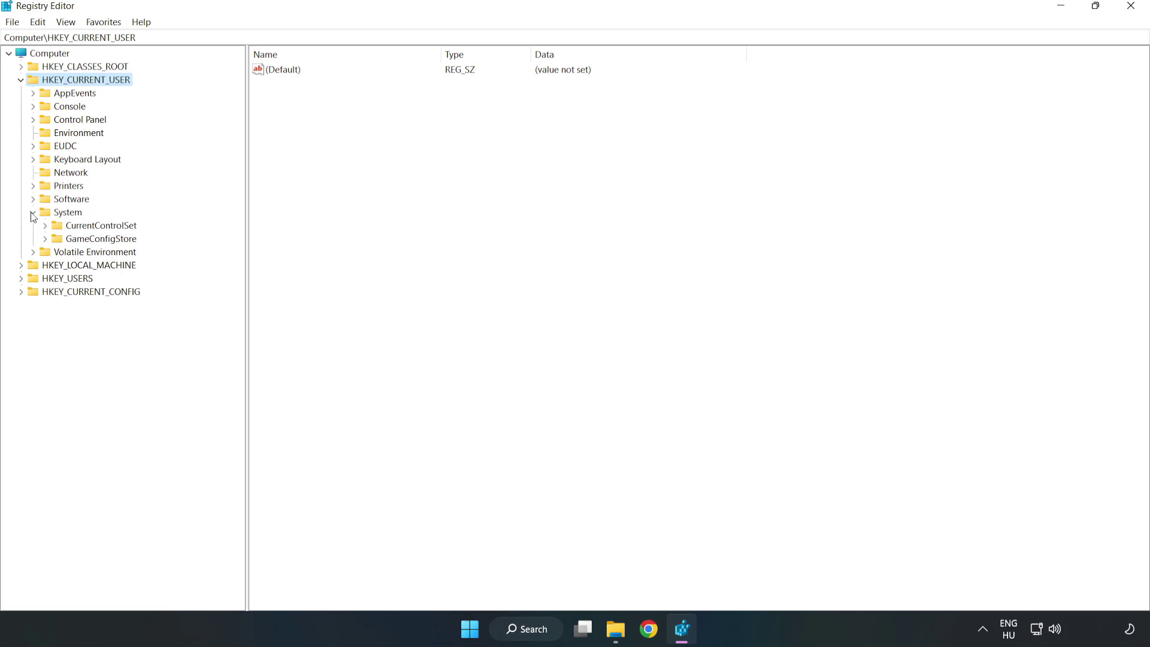
pyautogui.click(97, 240)
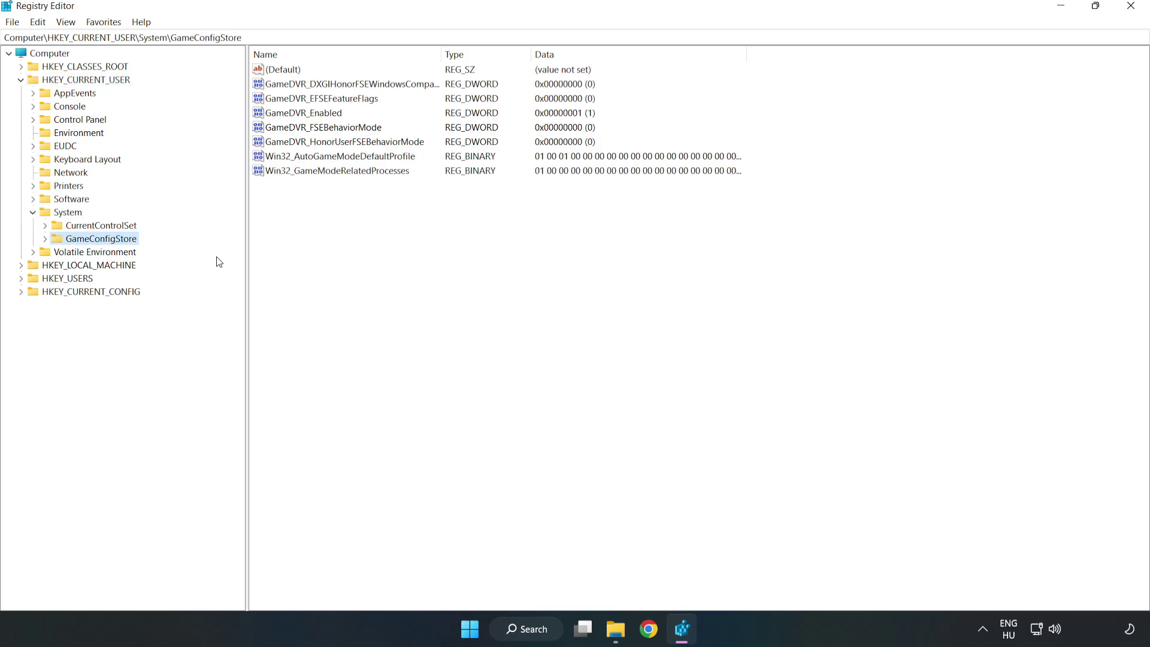
# Set the value data of GameDVR_Enabled in the GameConfigStore key to 0.
pyautogui.click(286, 114)
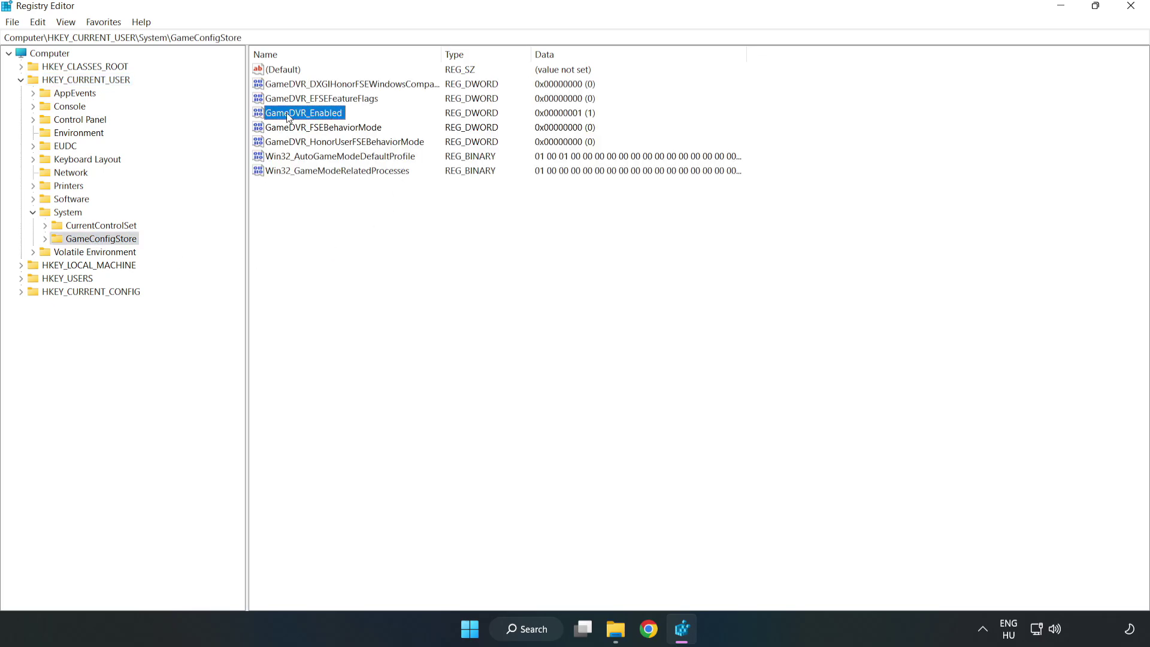
pyautogui.rightClick(314, 118)
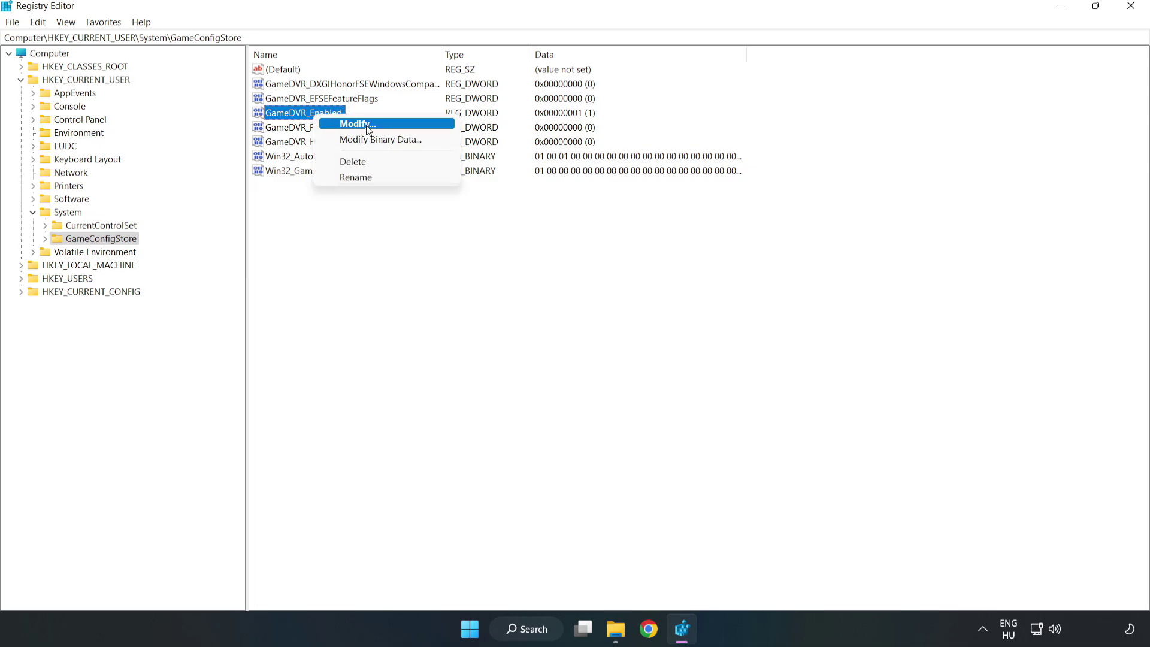
pyautogui.click(368, 128)
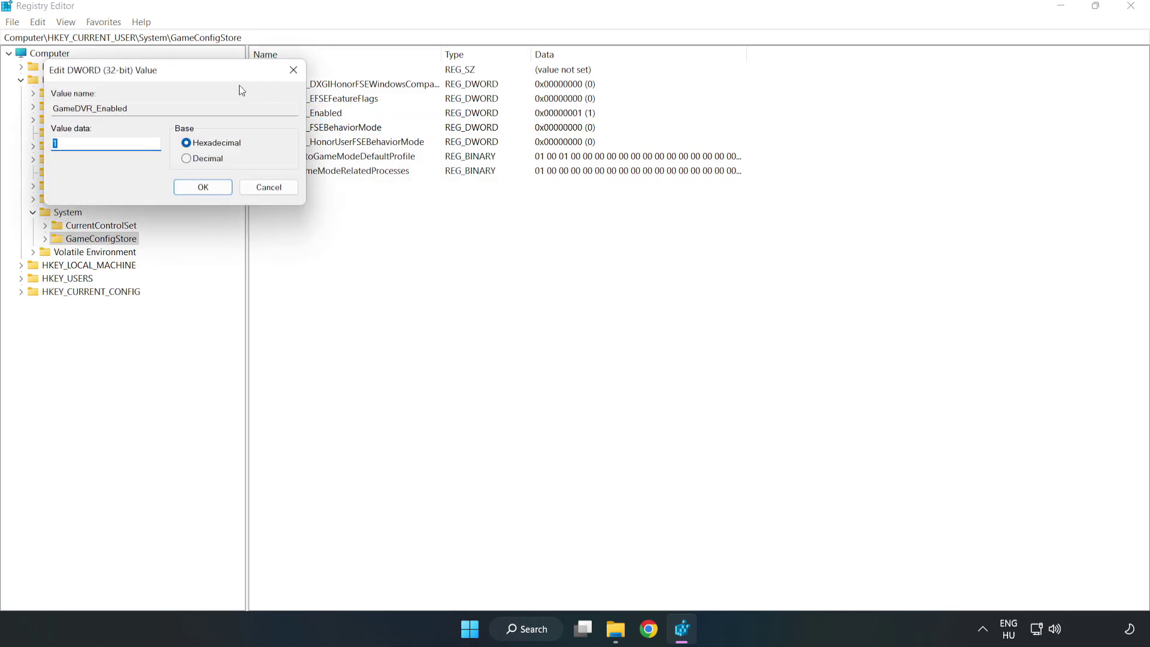
pyautogui.moveTo(228, 80); pyautogui.dragTo(643, 245)
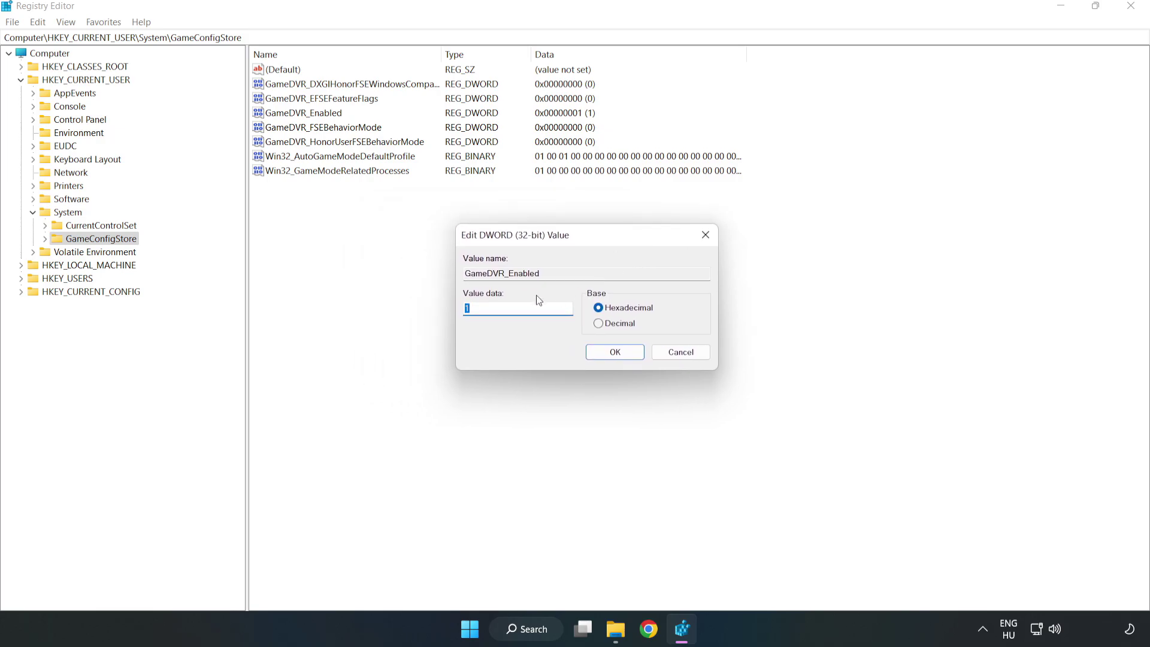
pyautogui.click(483, 309)
pyautogui.moveTo(482, 310); pyautogui.dragTo(398, 300)
pyautogui.write('0')
pyautogui.click(615, 353)
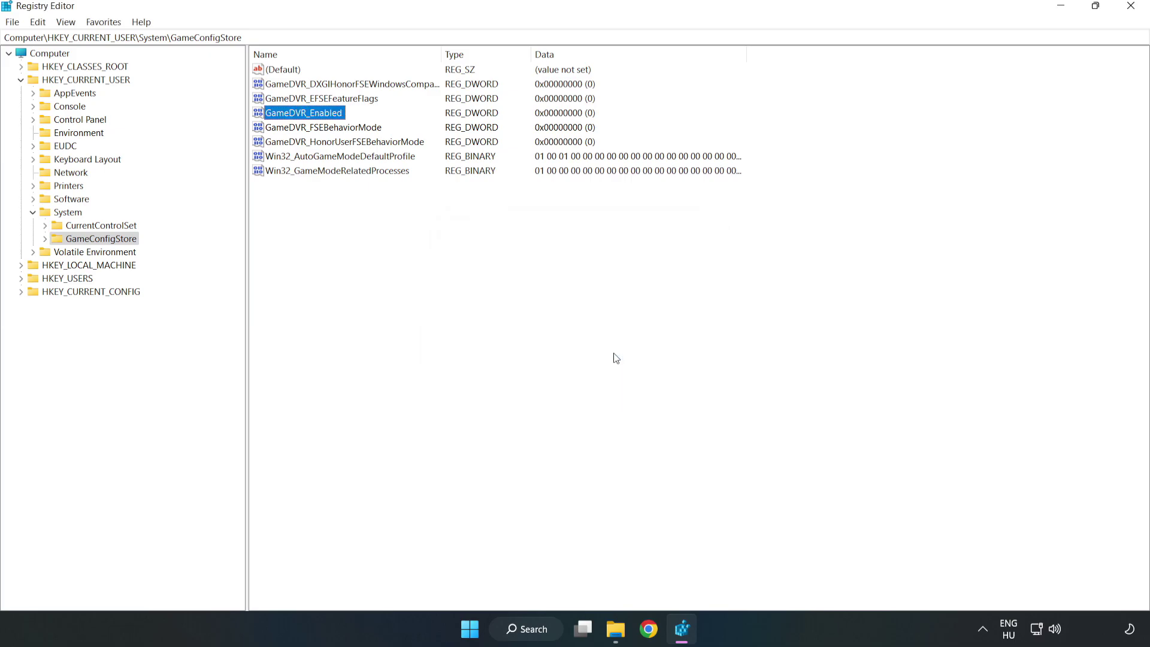
# Collapse HKEY_CURRENT_USER and go to HKEY_LOCAL_MACHINE\SOFTWARE\Microsoft\PolicyManager\default\ApplicationManagement\AllowGameDVR.
pyautogui.click(21, 80)
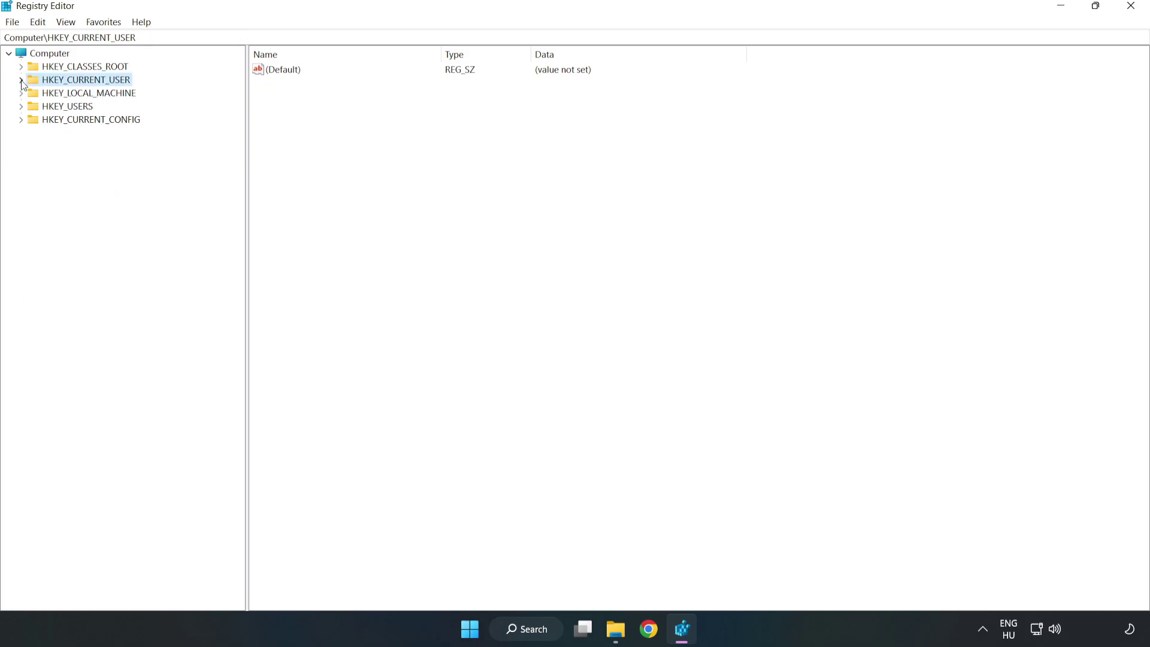
pyautogui.doubleClick(28, 95)
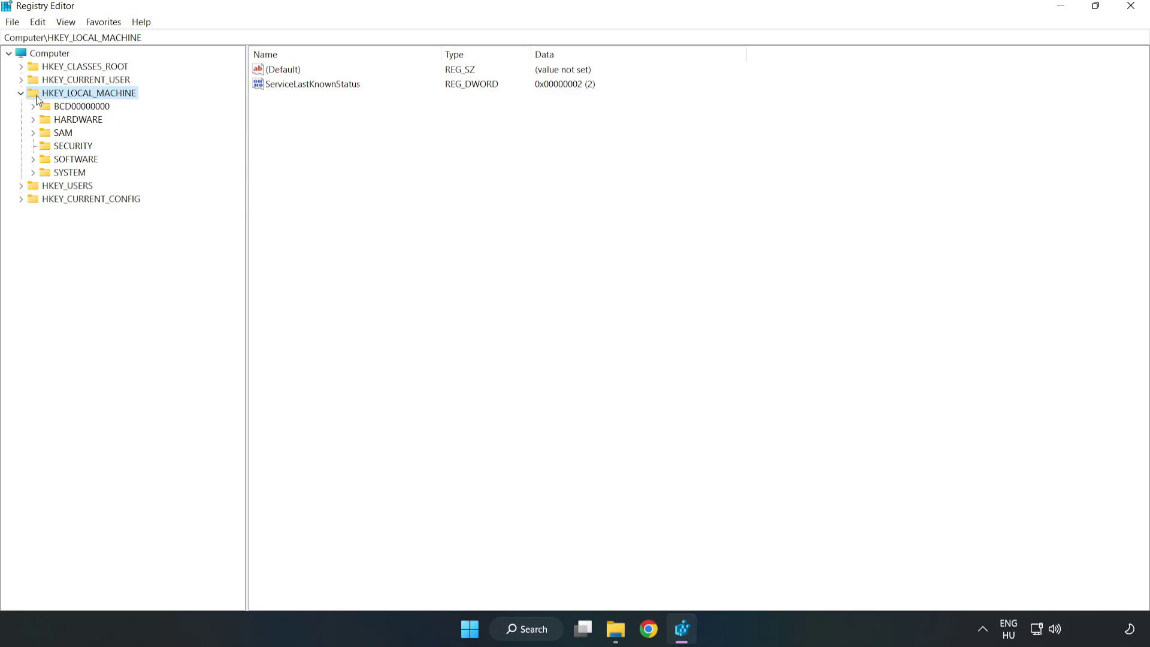
pyautogui.click(34, 159)
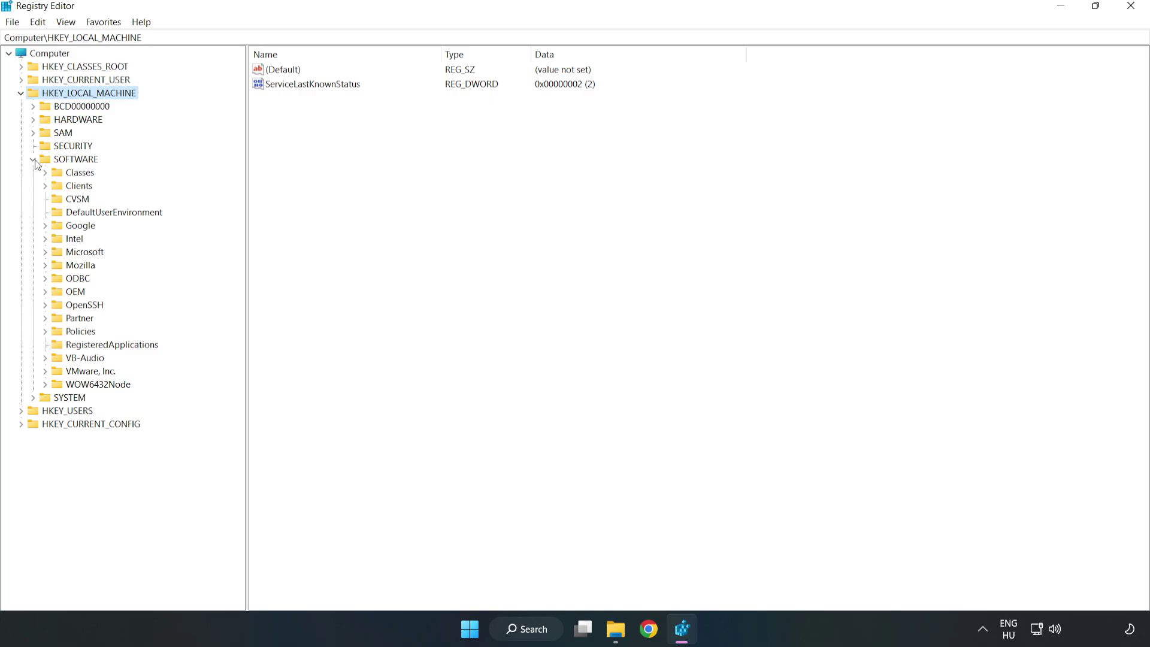
pyautogui.click(45, 252)
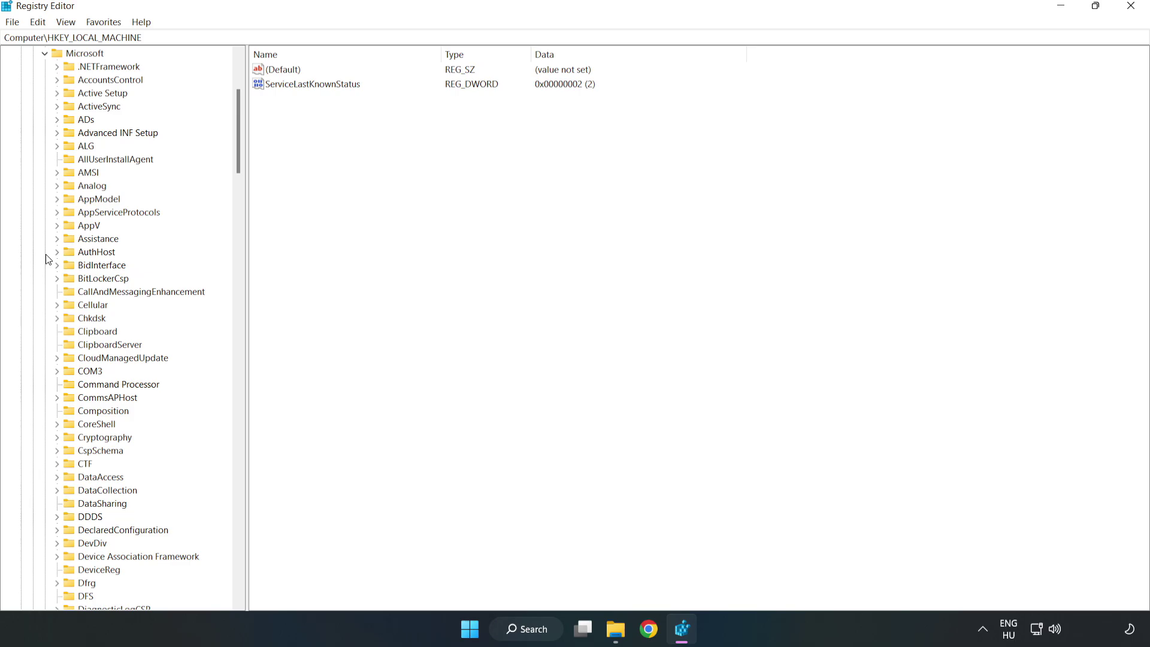
pyautogui.moveTo(236, 153); pyautogui.dragTo(259, 426)
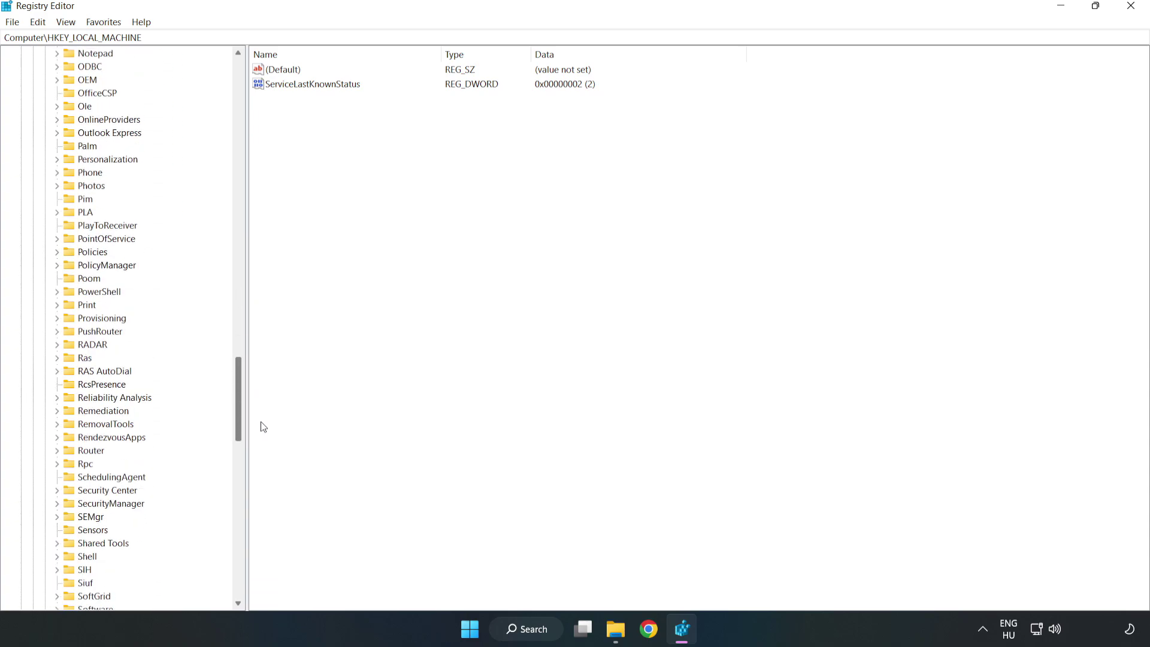
pyautogui.click(57, 266)
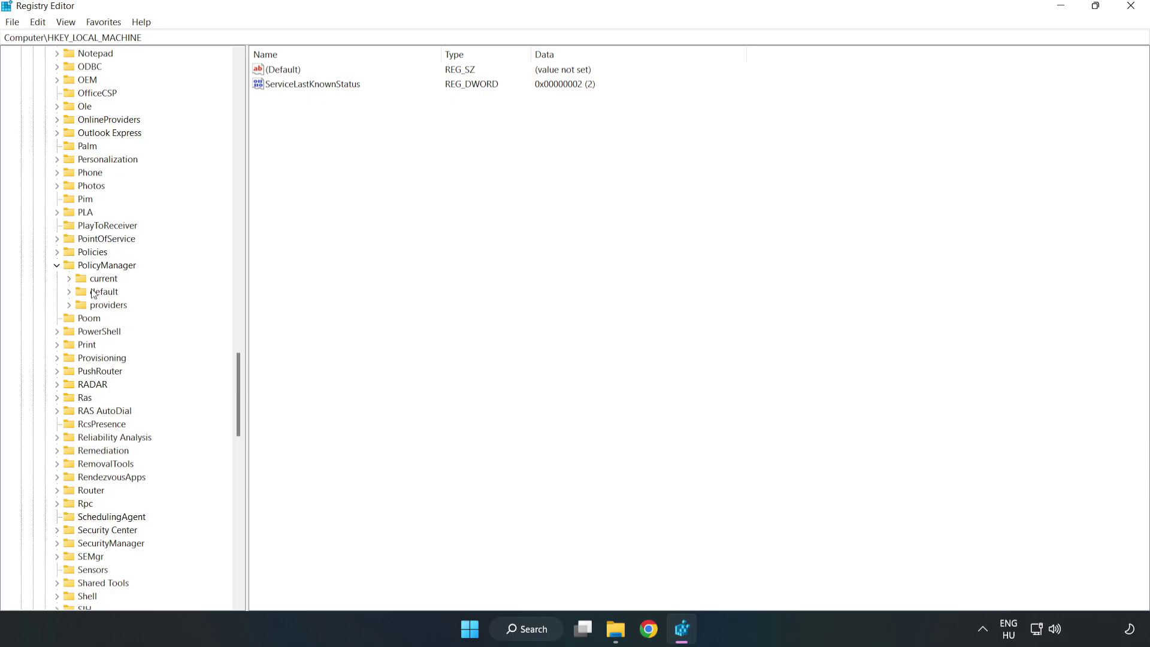
pyautogui.click(69, 292)
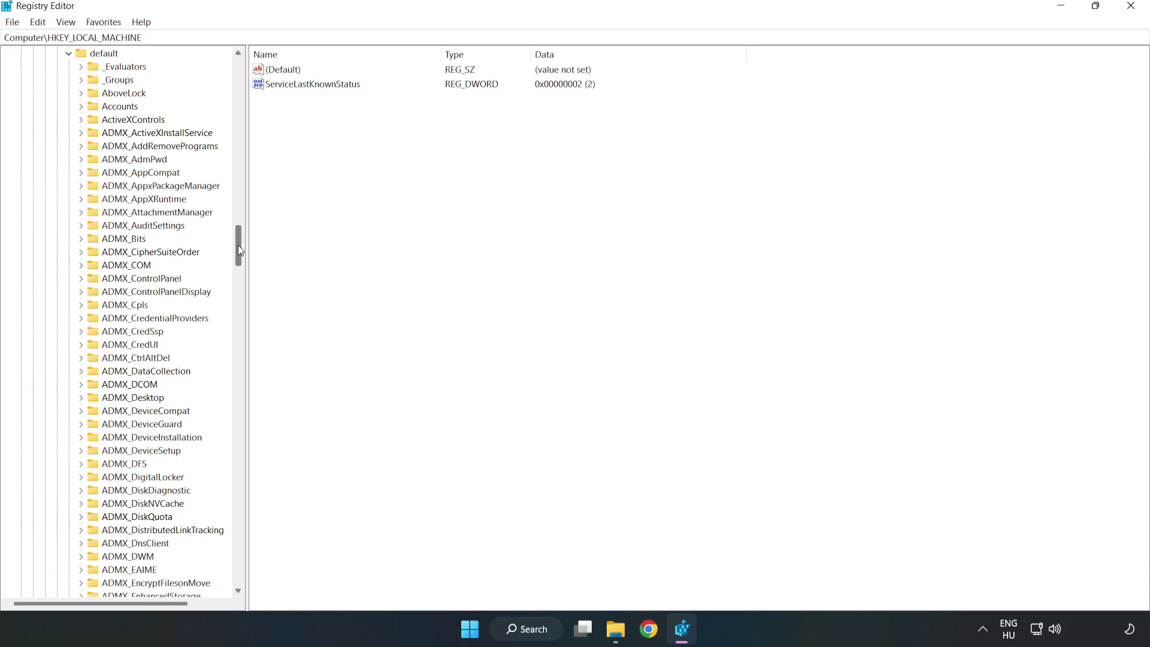
pyautogui.moveTo(239, 246); pyautogui.dragTo(233, 379)
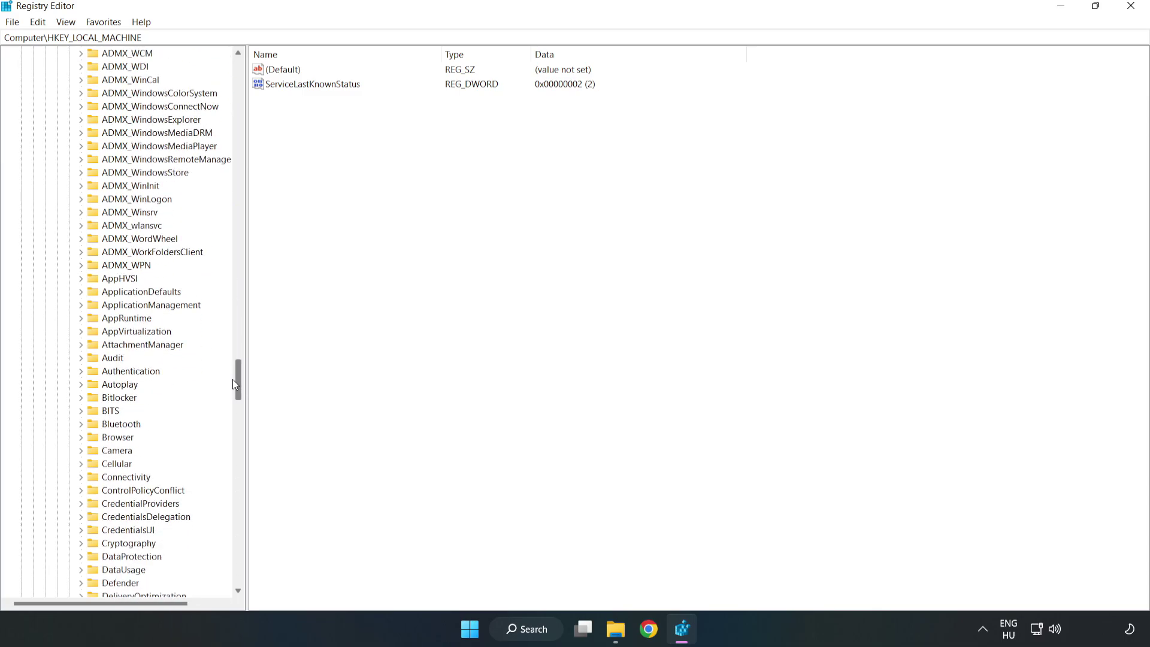
pyautogui.click(84, 303)
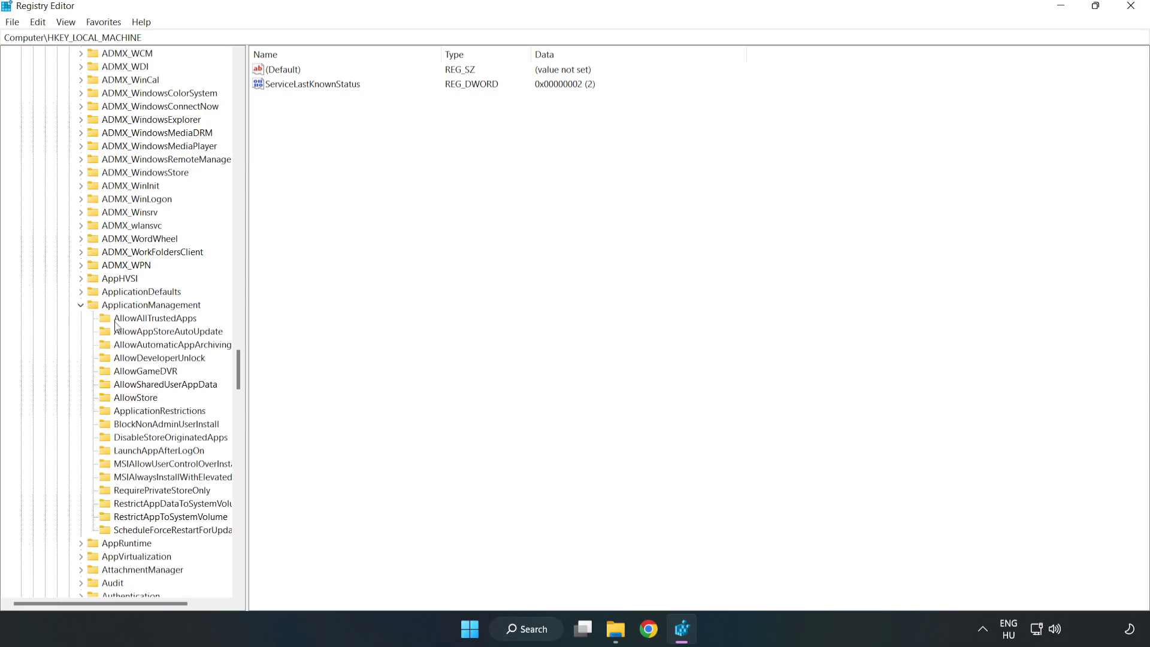
pyautogui.click(134, 372)
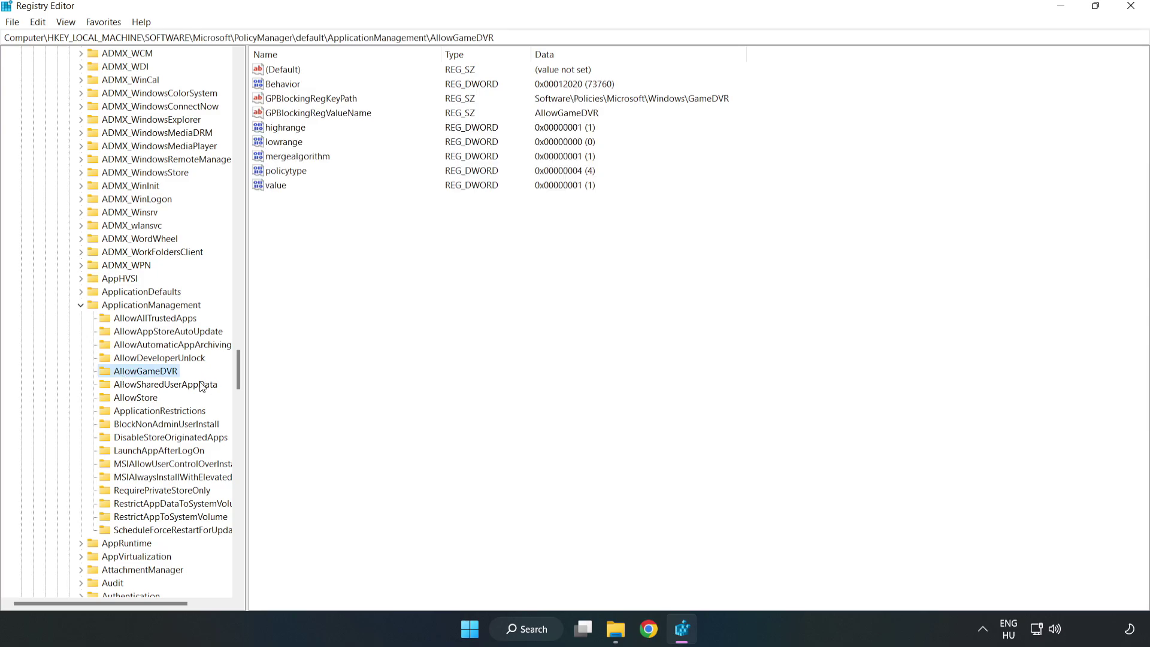
# Set the data of the DWORD named "value" in the AllowGameDVR key to 0 and close Registry Editor.
pyautogui.click(268, 188)
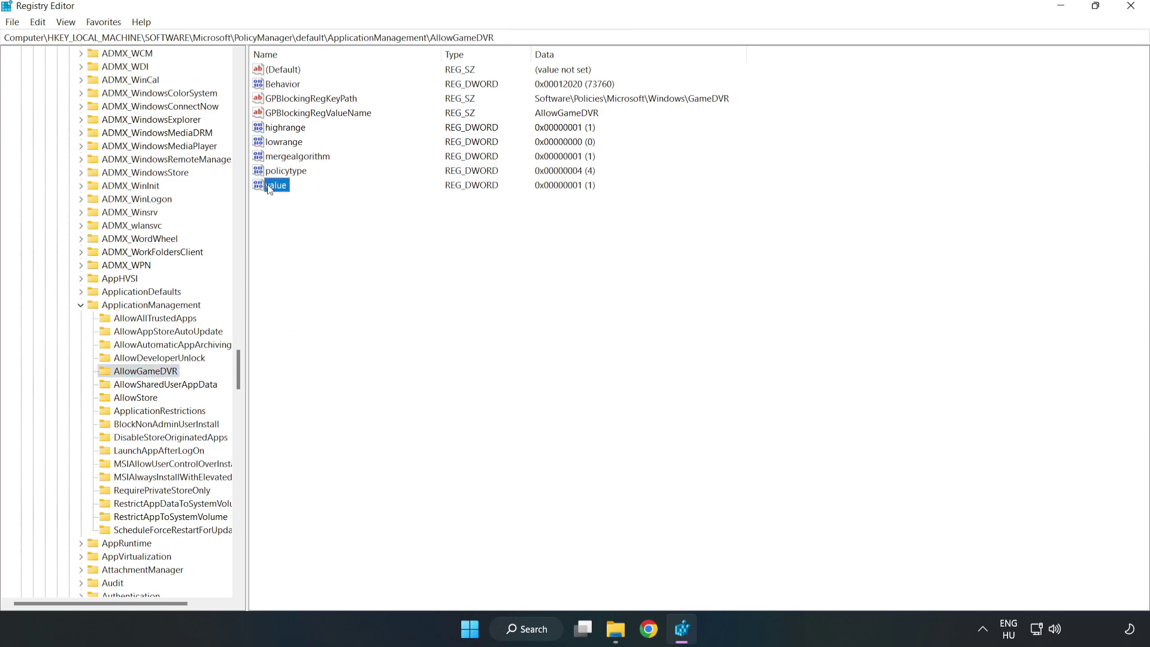
pyautogui.rightClick(281, 192)
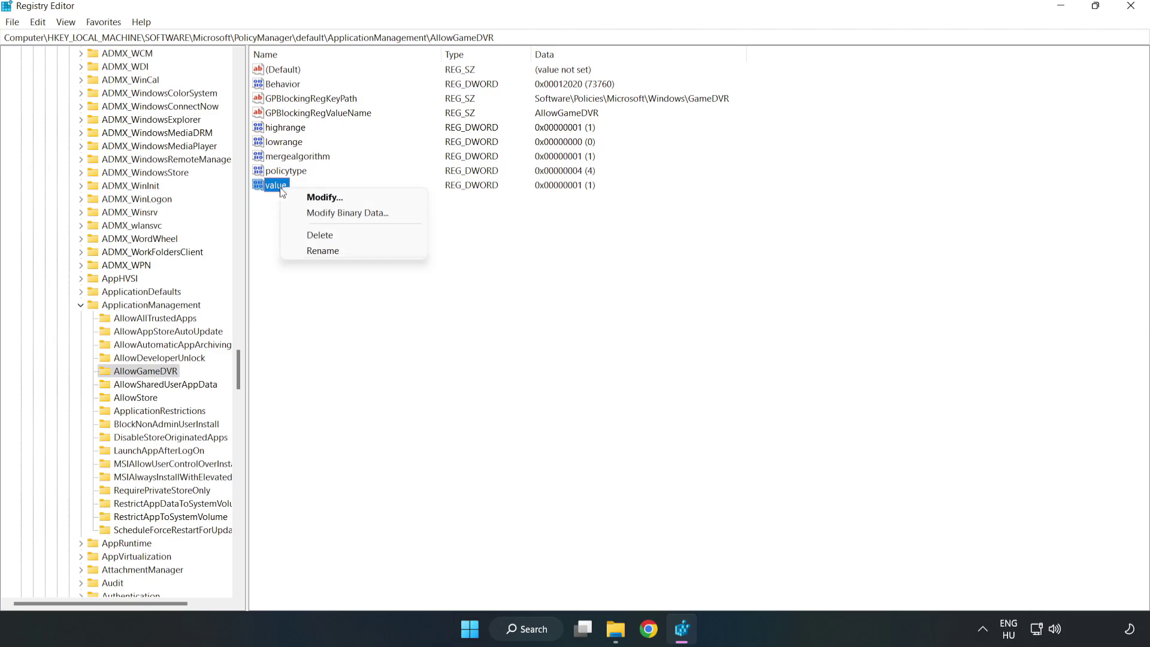
pyautogui.click(330, 198)
pyautogui.moveTo(209, 74); pyautogui.dragTo(586, 238)
pyautogui.write('0')
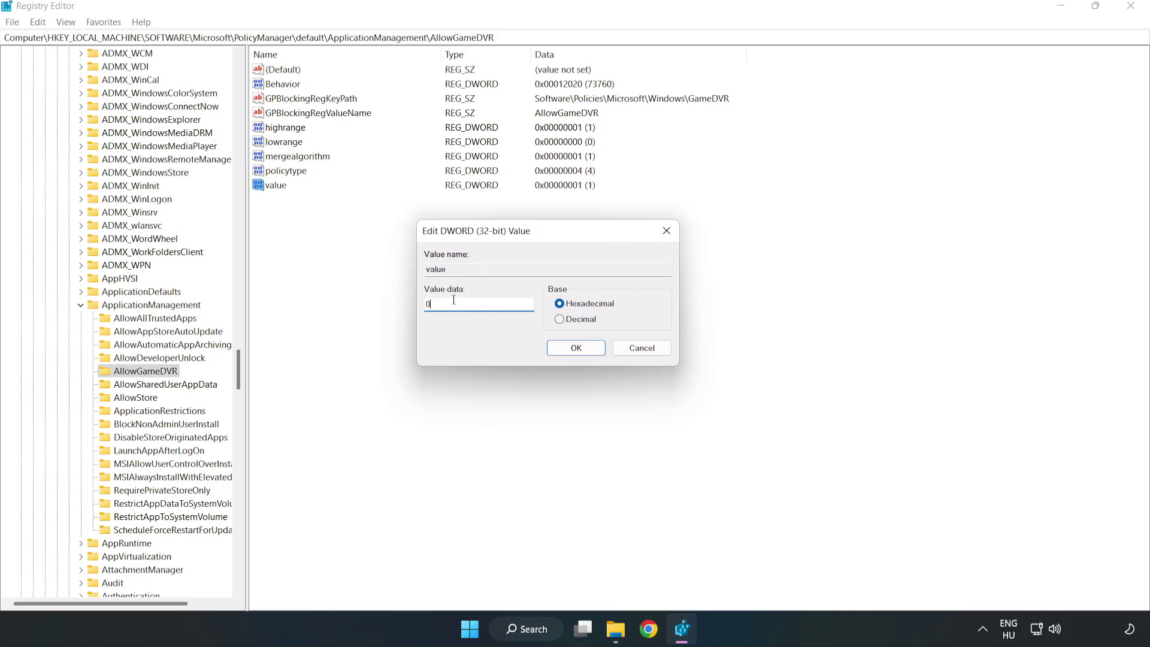
pyautogui.click(577, 348)
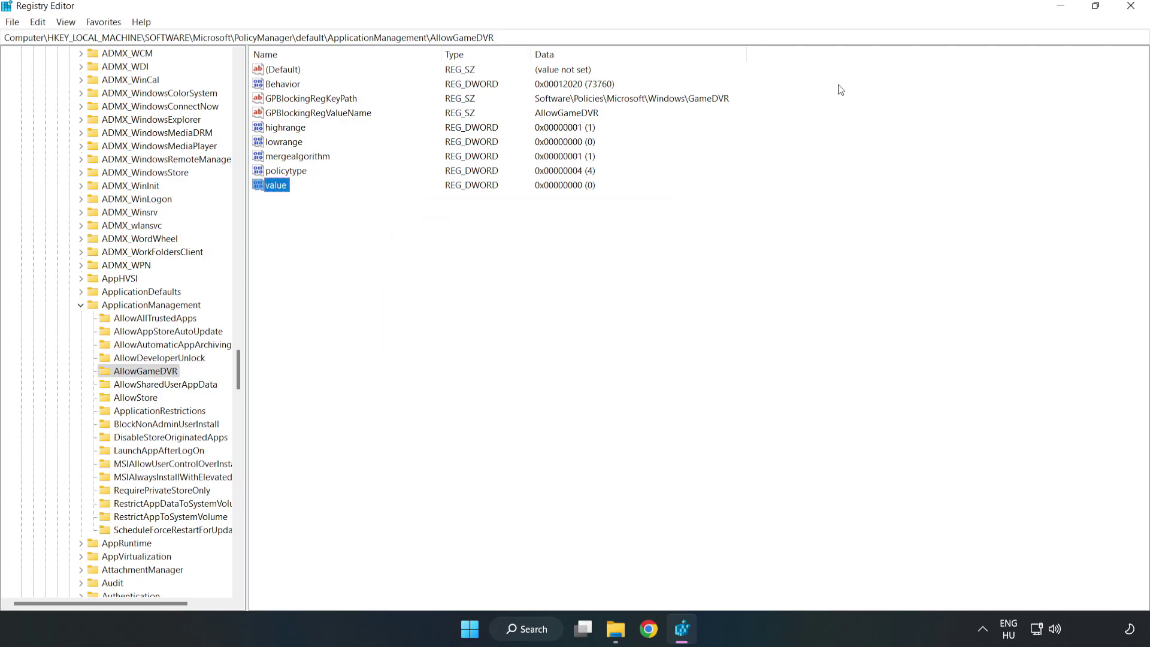
pyautogui.click(1131, 9)
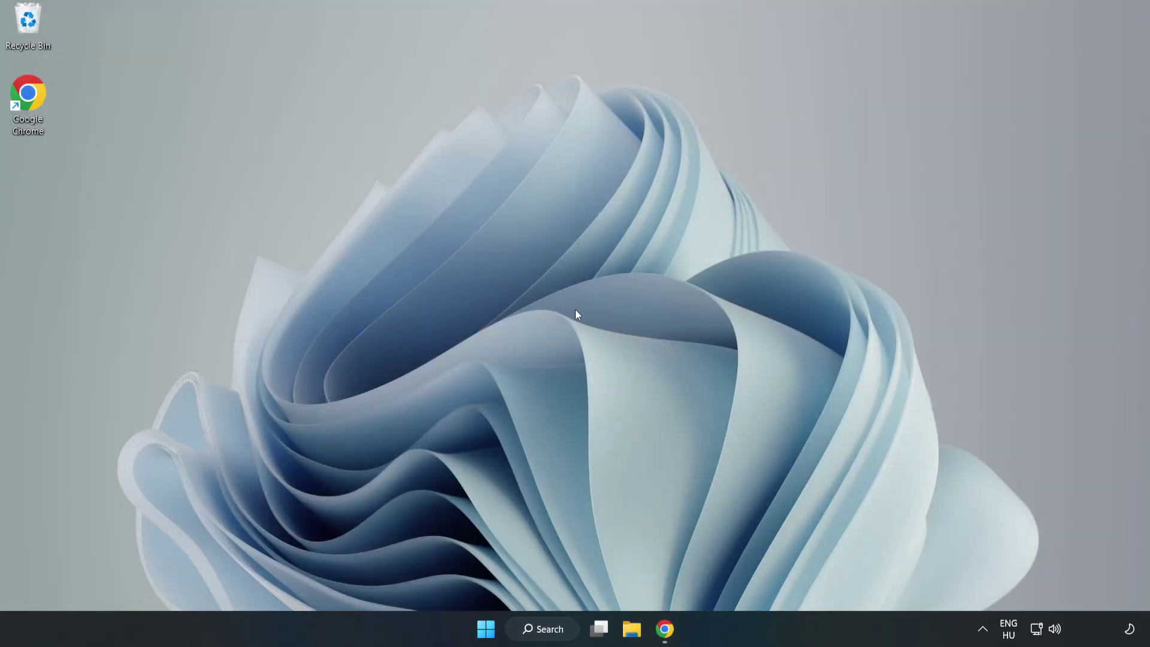
# Switch to Google Chrome and download the DirectX End-User Runtime Web Installer from the Microsoft Download Center.
pyautogui.click(668, 639)
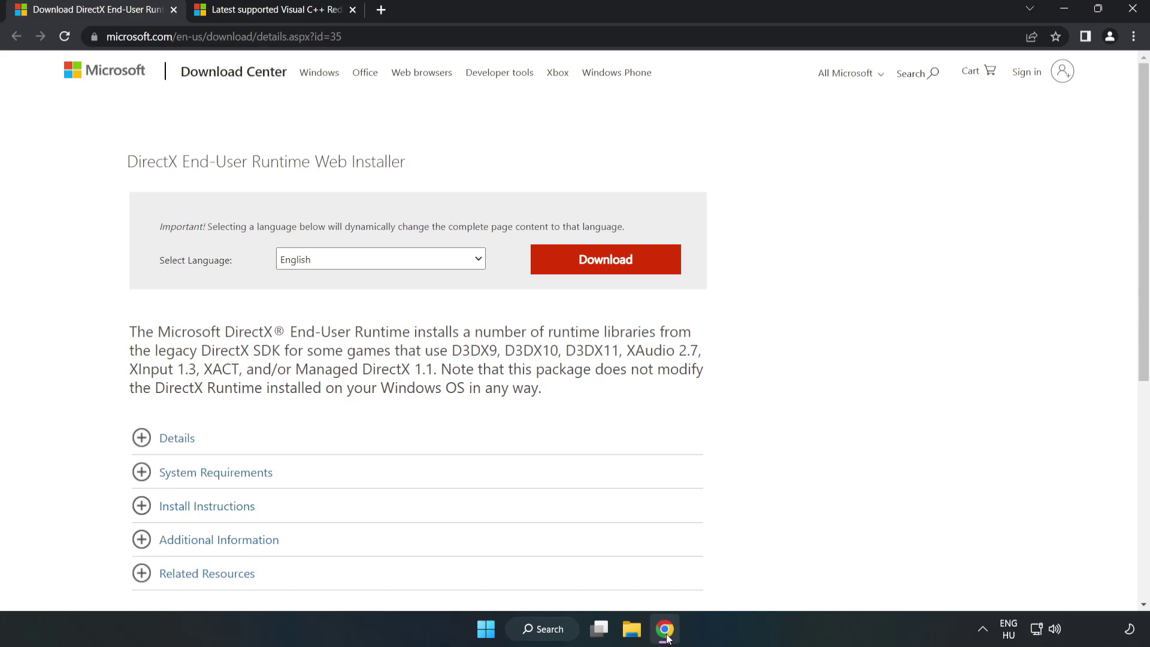
pyautogui.click(288, 36)
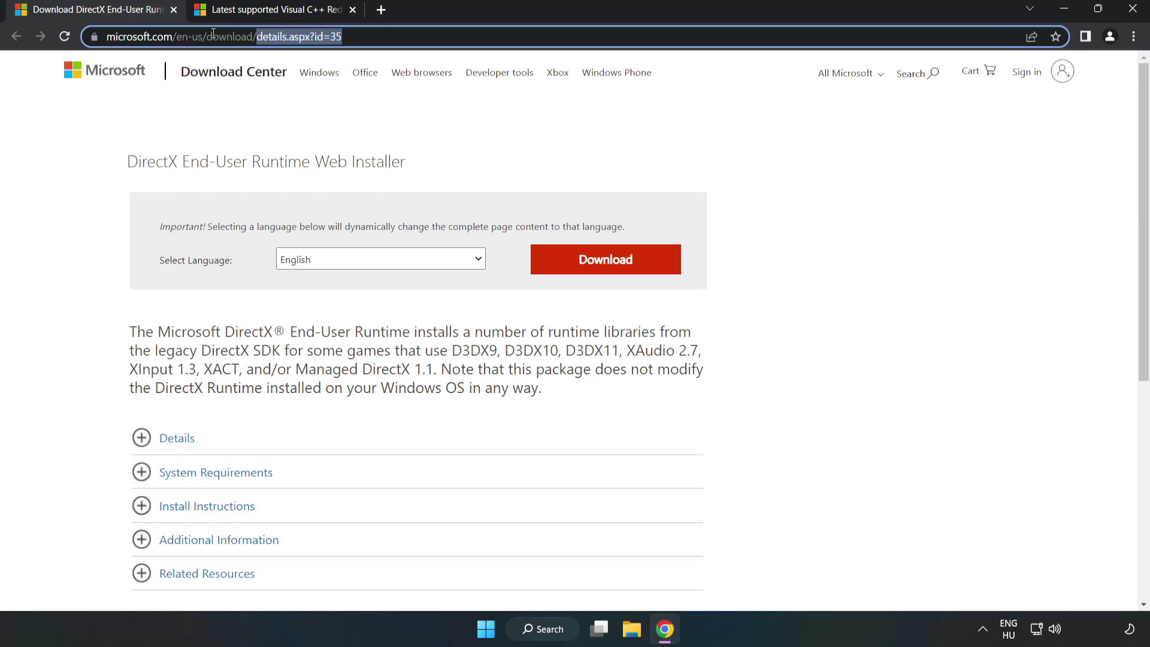
pyautogui.moveTo(288, 36); pyautogui.dragTo(378, 34)
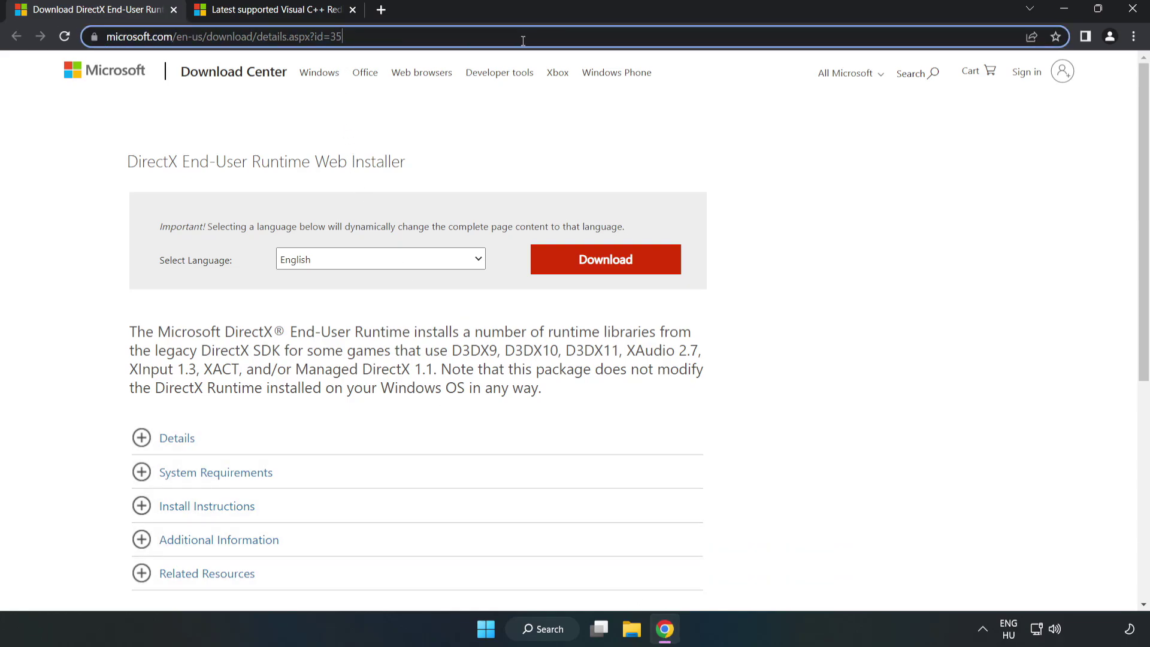
pyautogui.click(466, 141)
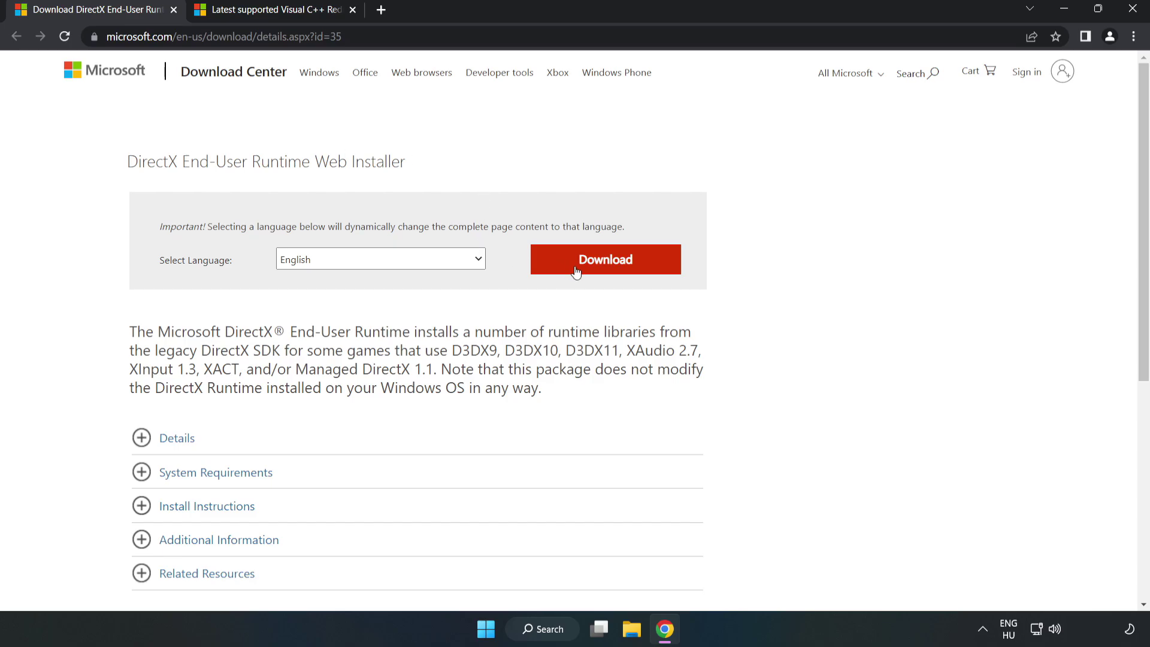
pyautogui.click(613, 271)
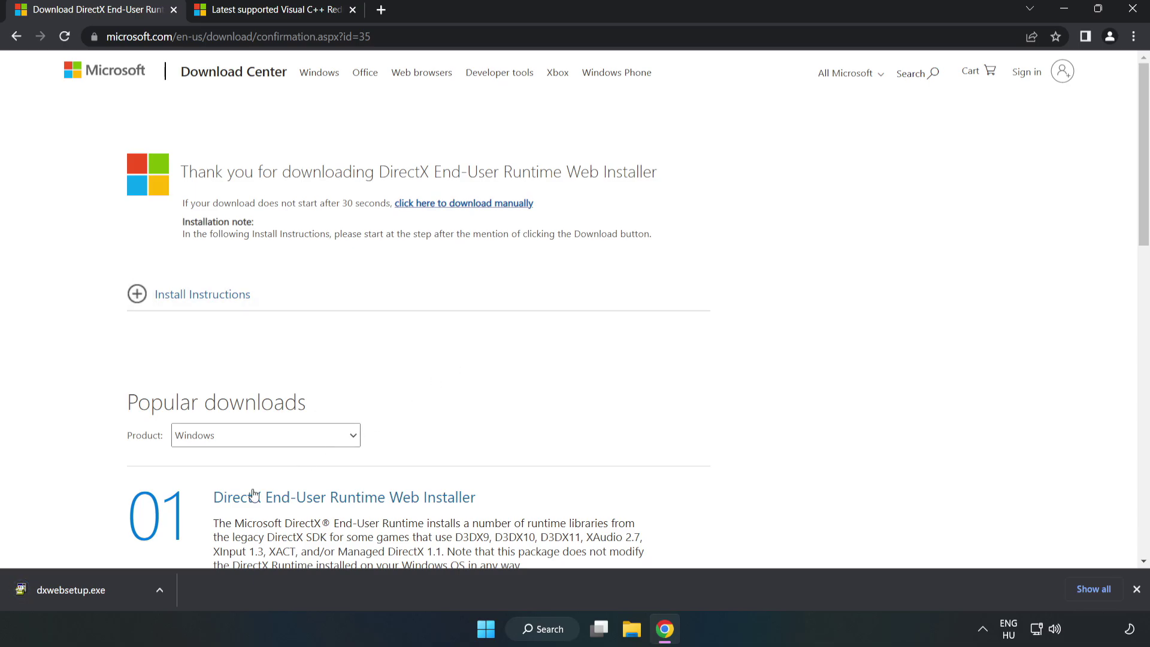
# Run dxwebsetup.exe, accepting the license agreement and opting out of the Bing Bar, and complete the DirectX setup.
pyautogui.click(116, 593)
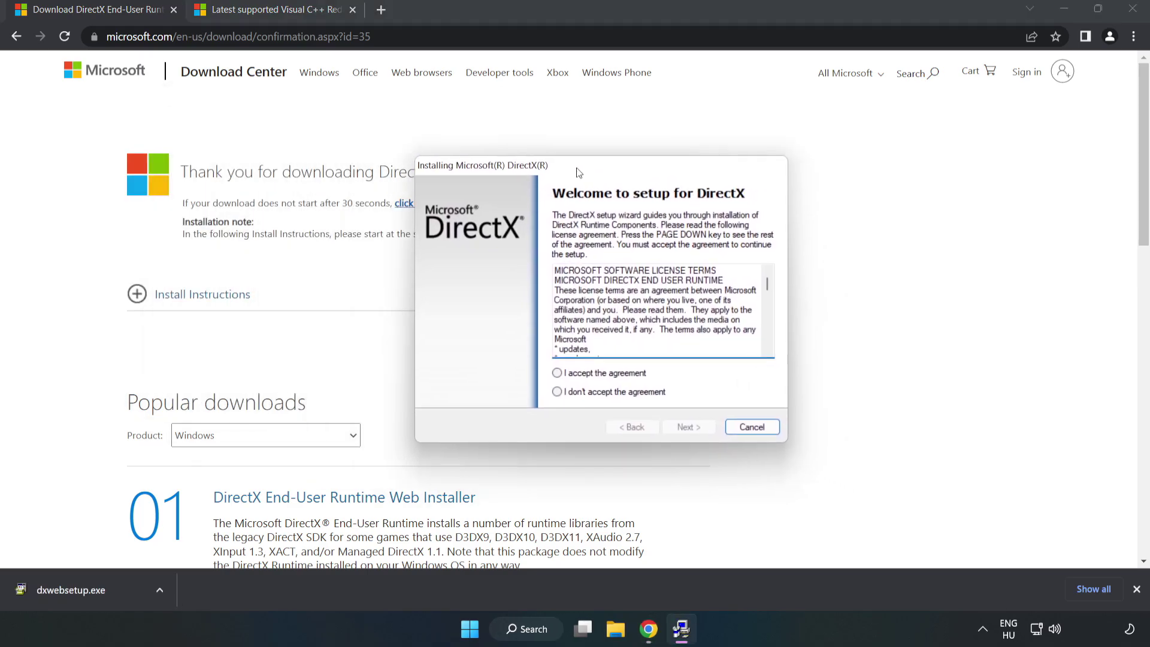
pyautogui.moveTo(741, 281); pyautogui.dragTo(741, 347)
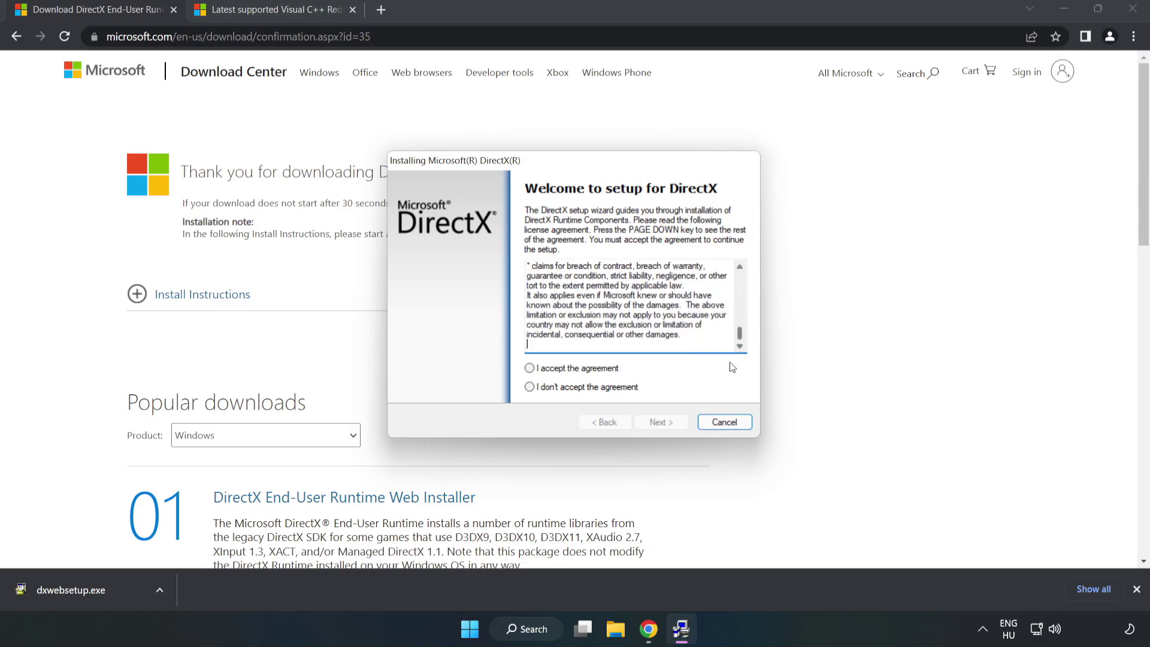
pyautogui.click(527, 368)
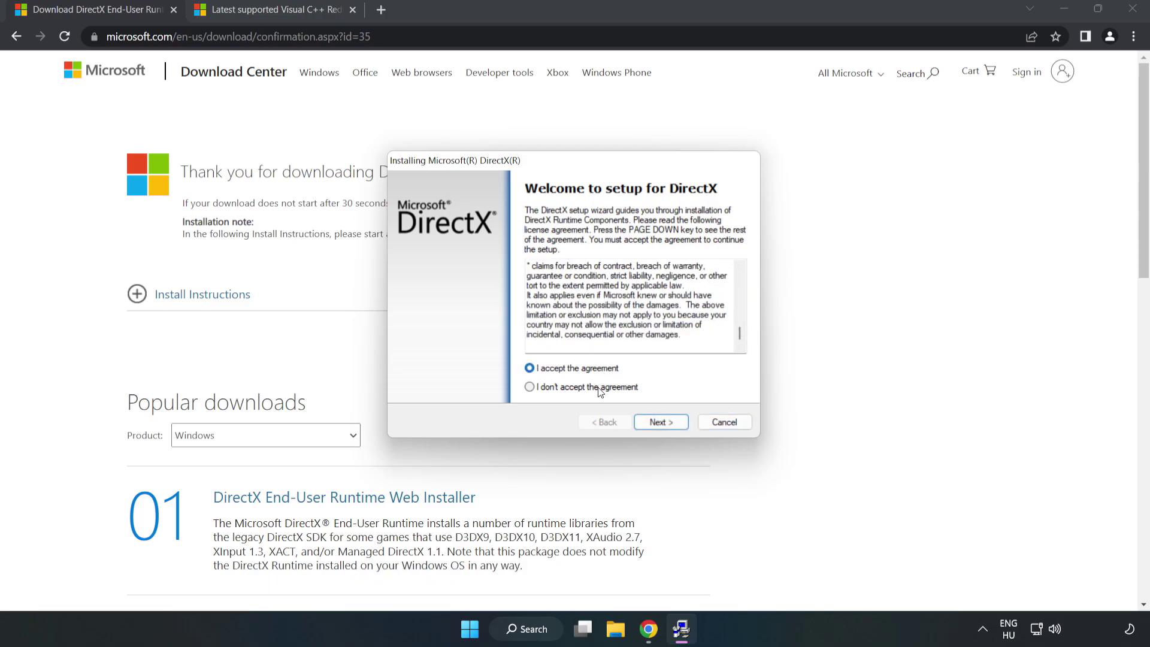
pyautogui.click(665, 423)
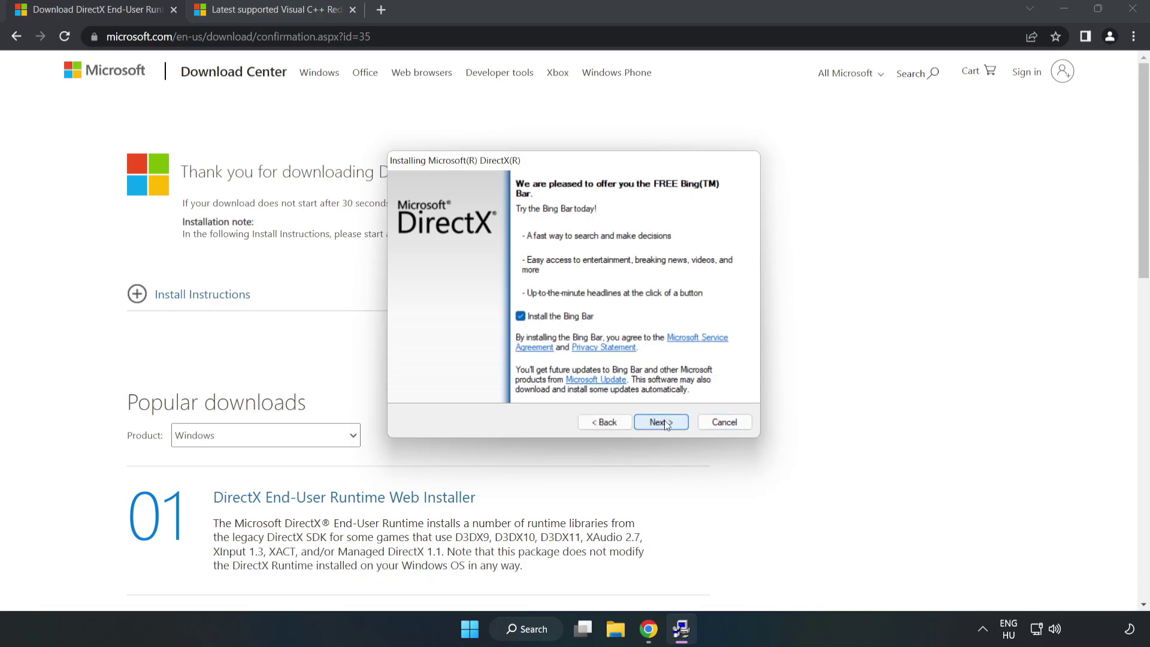
pyautogui.click(520, 315)
pyautogui.click(664, 422)
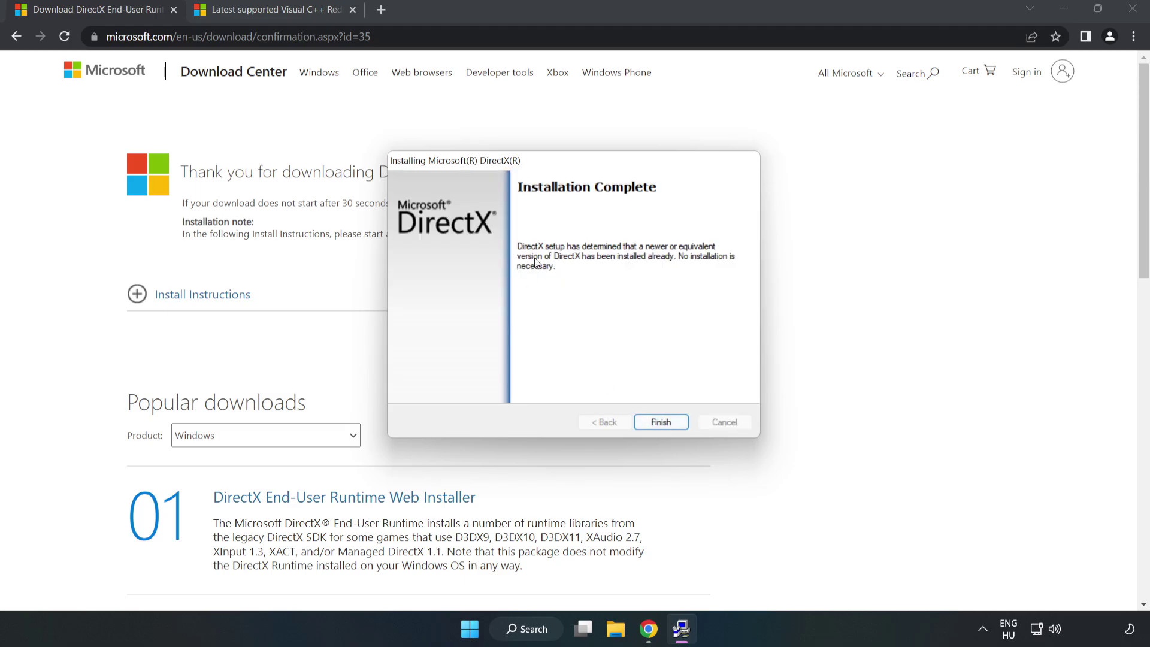
pyautogui.click(662, 423)
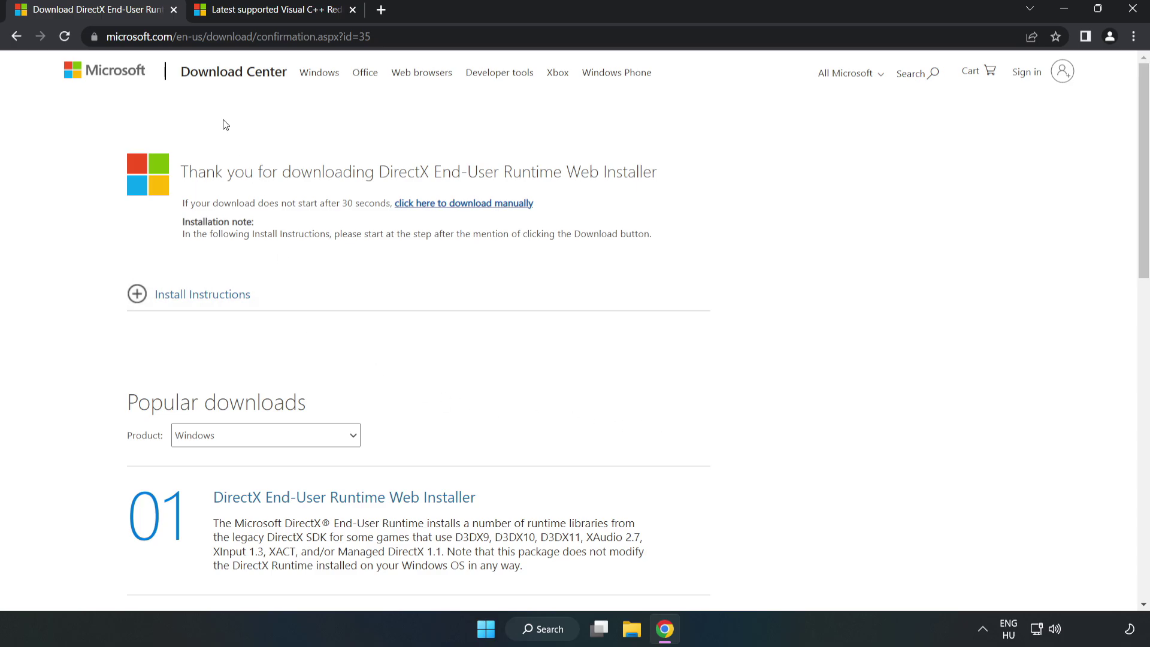
# Close the DirectX page and download the ARM64, X86 and X64 Visual C++ 2015–2022 Redistributables, allowing multiple file downloads.
pyautogui.click(173, 11)
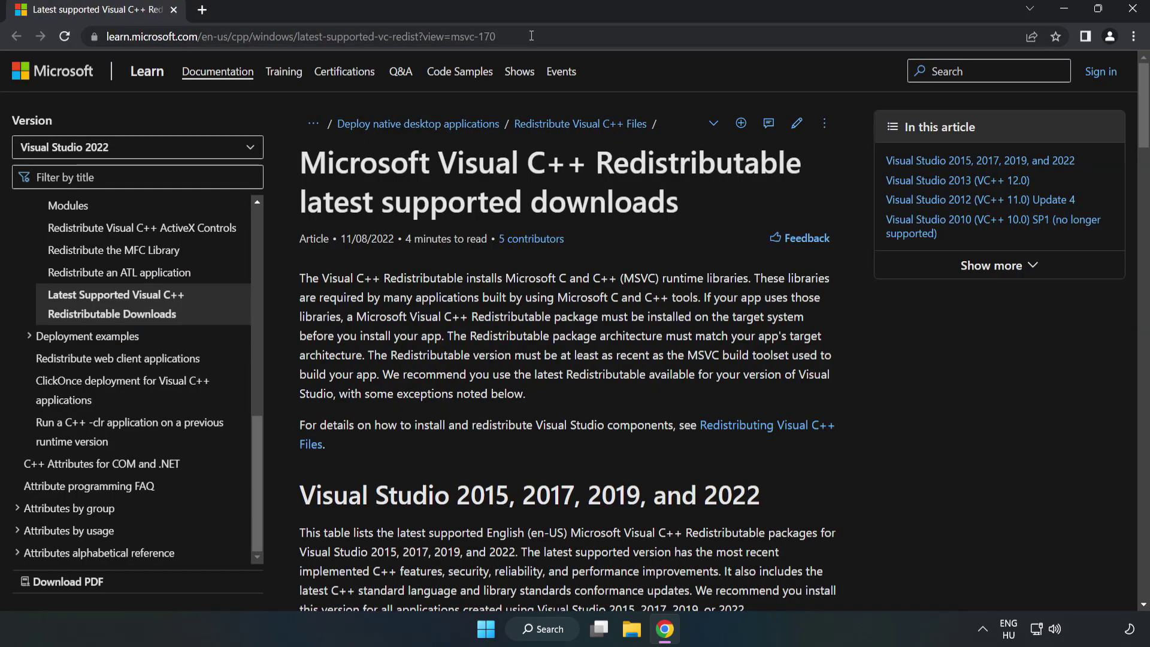
pyautogui.click(261, 36)
pyautogui.press('End')
pyautogui.click(593, 194)
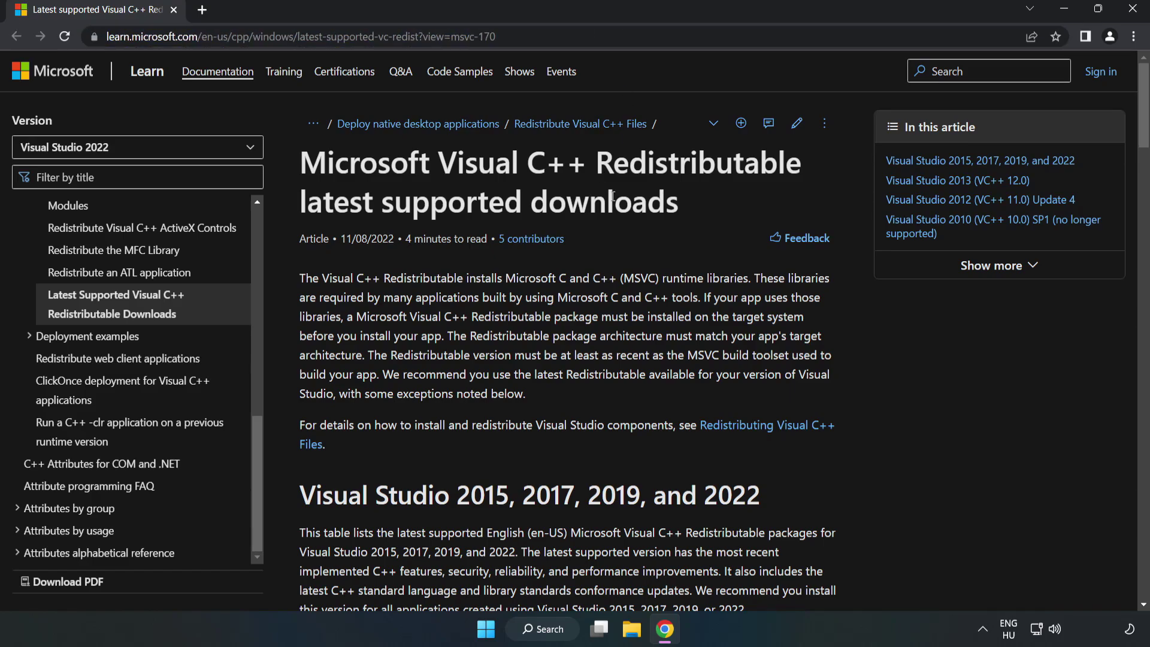
pyautogui.moveTo(1144, 132); pyautogui.dragTo(1145, 155)
pyautogui.scroll(-4, 949, 244)
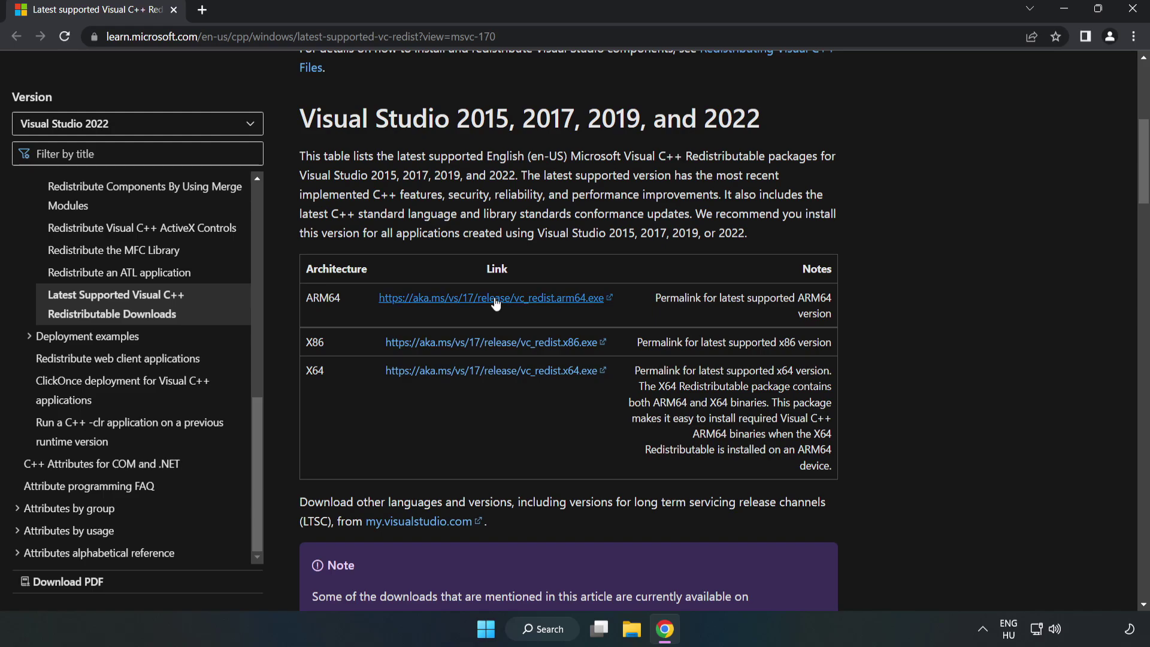
pyautogui.click(495, 299)
pyautogui.click(507, 346)
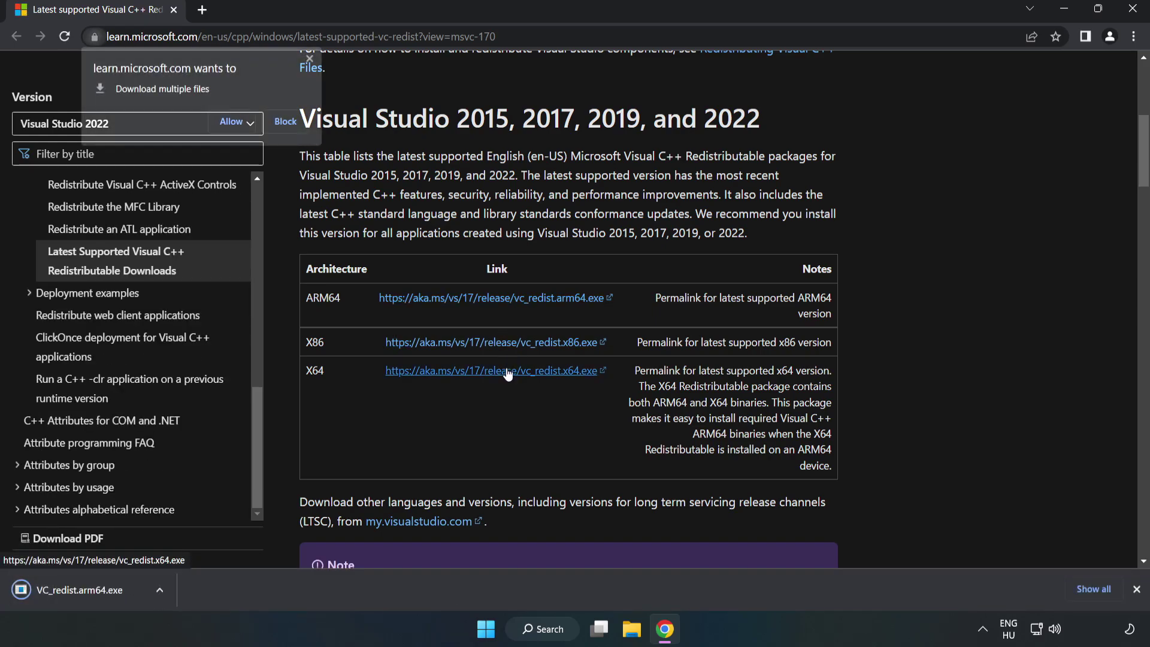
pyautogui.click(233, 121)
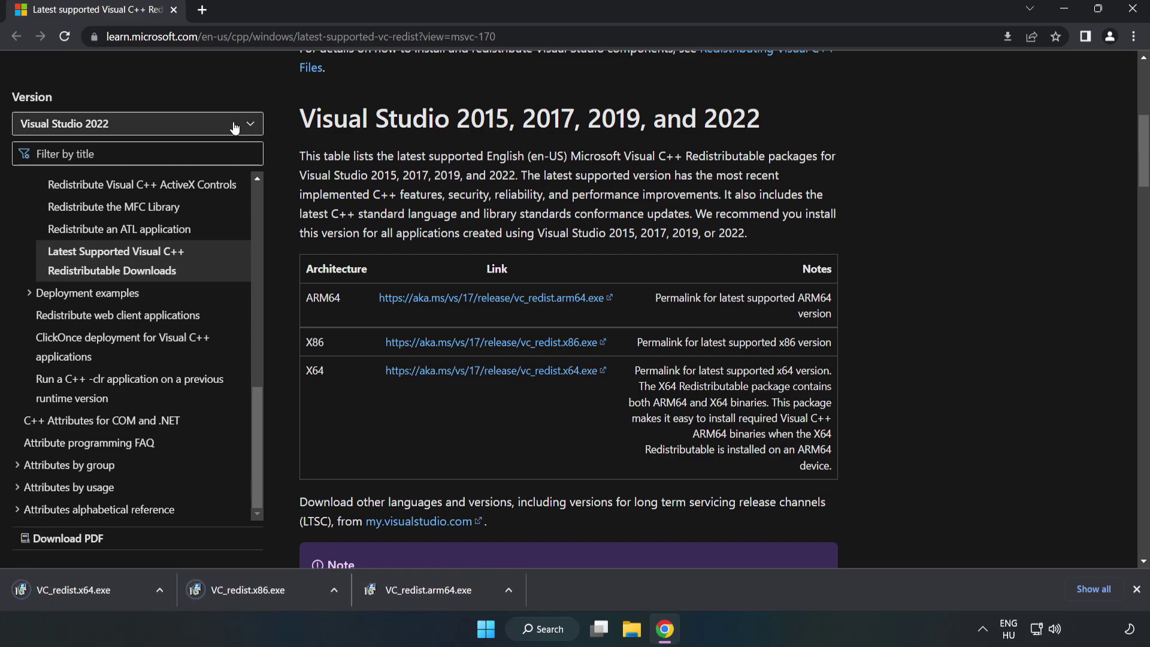
# Open VC_redist.arm64.exe, agree to the license terms and install the Microsoft Visual C++ 2022 Redistributable (Arm64).
pyautogui.click(440, 594)
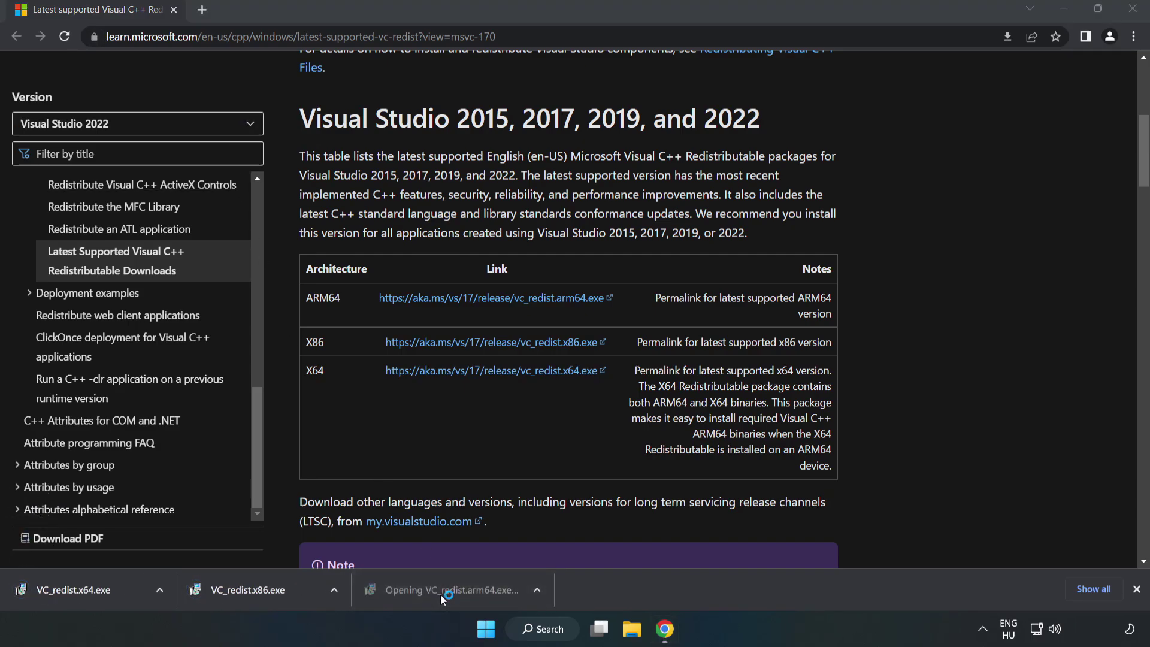
pyautogui.moveTo(736, 296); pyautogui.dragTo(737, 350)
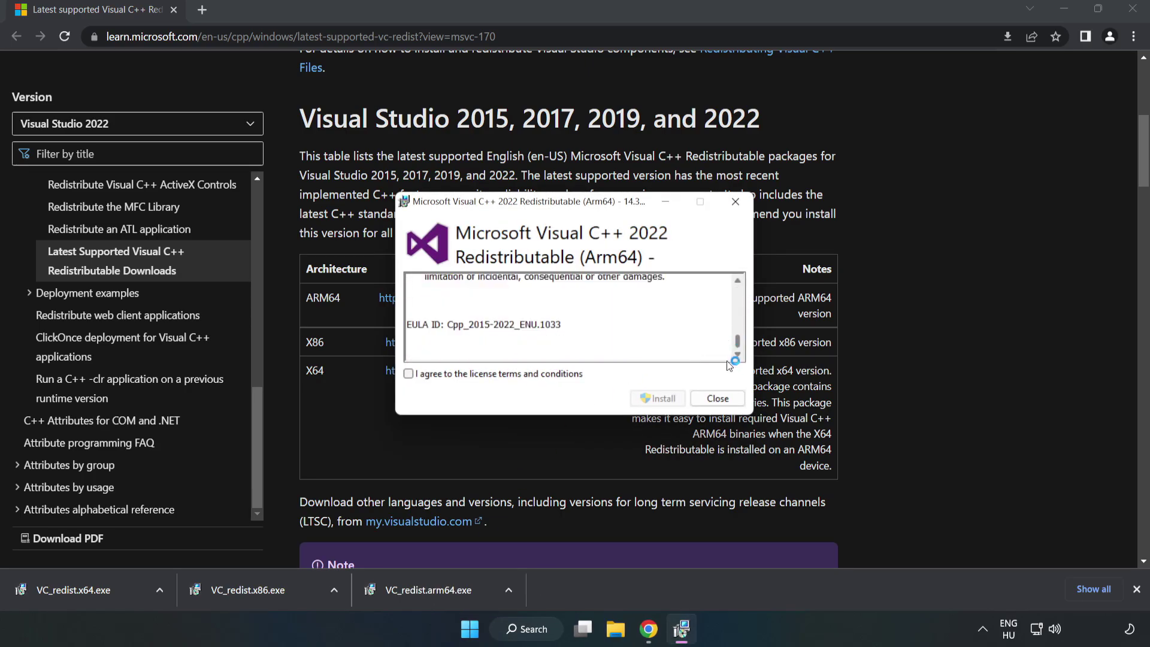
pyautogui.click(506, 374)
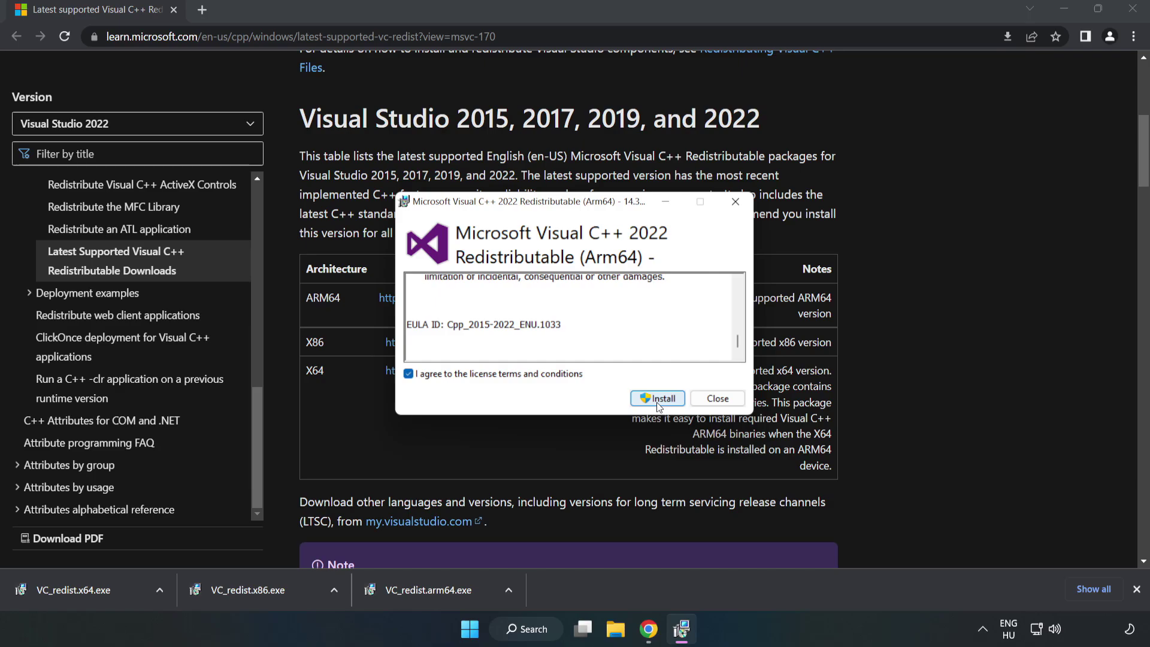
pyautogui.click(659, 402)
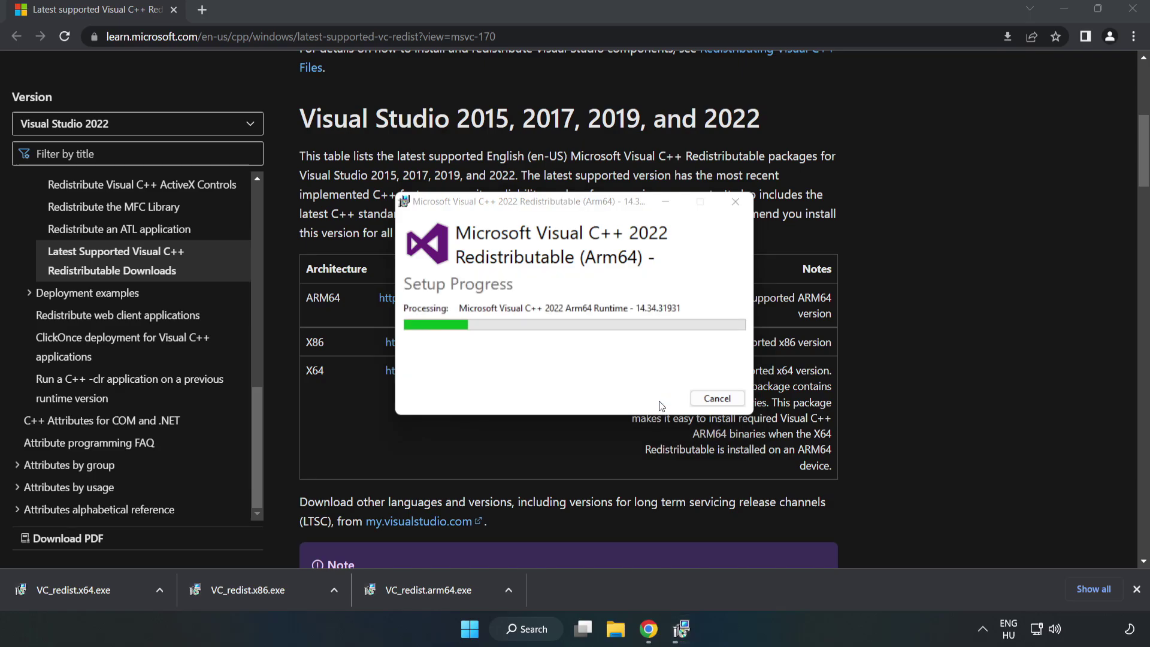